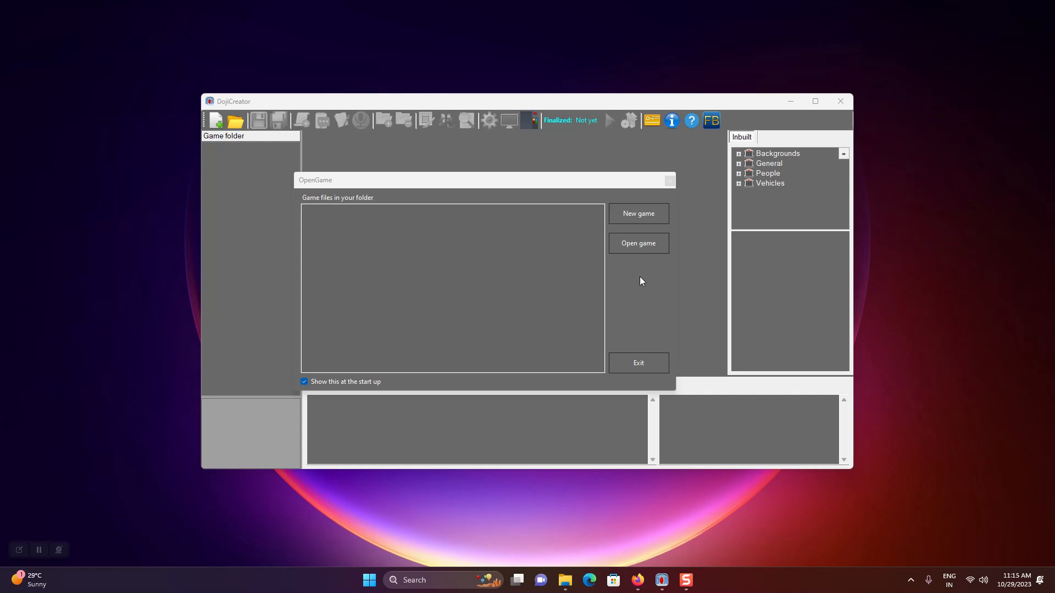
Start a new game with title "A New Game", subtitle "Another Game" and the author's full name
click(644, 220)
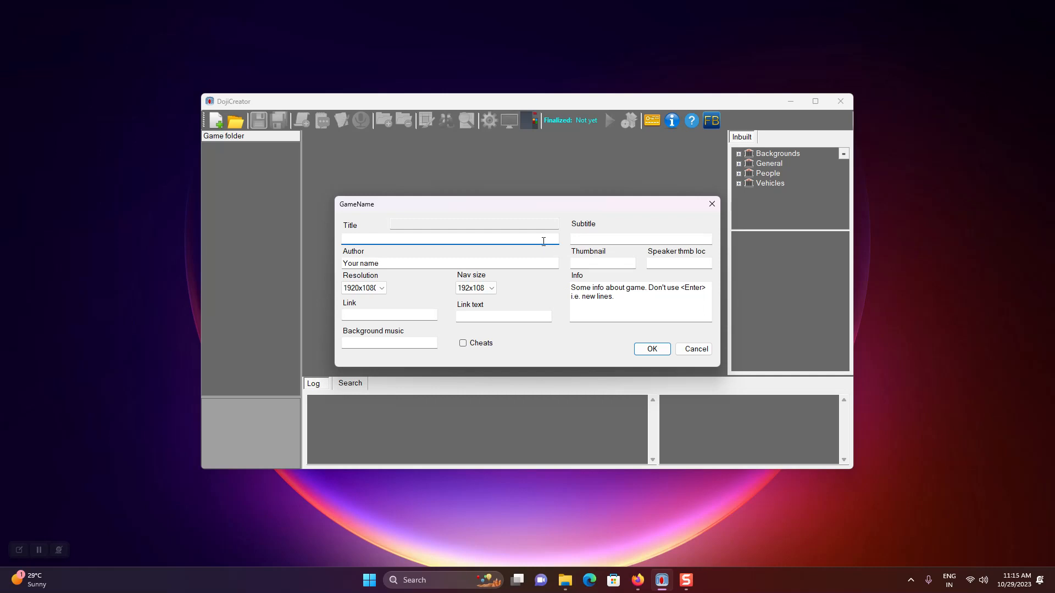
text(A New Game)
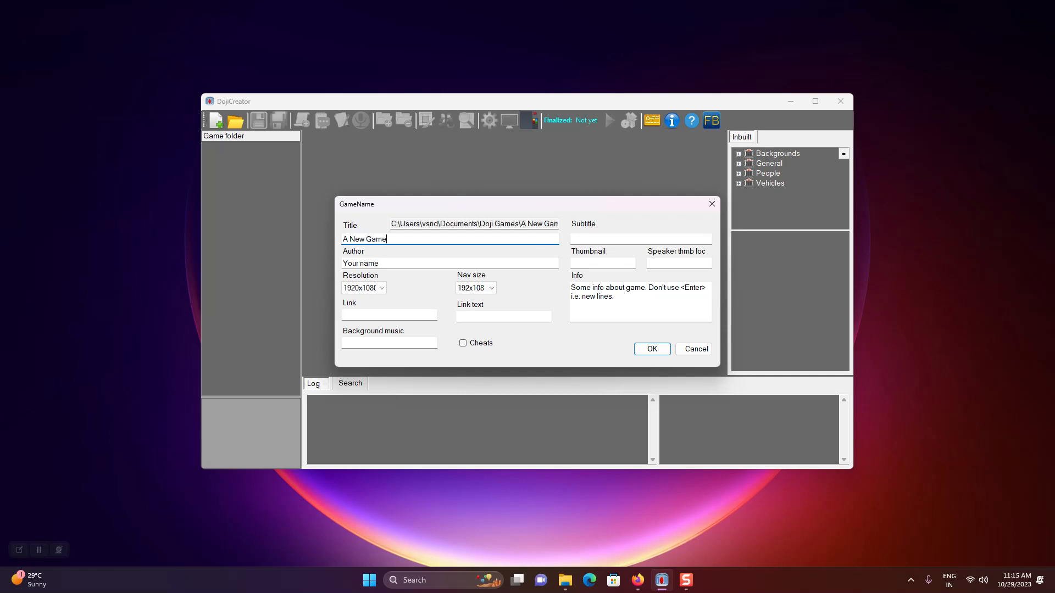
key(Tab)
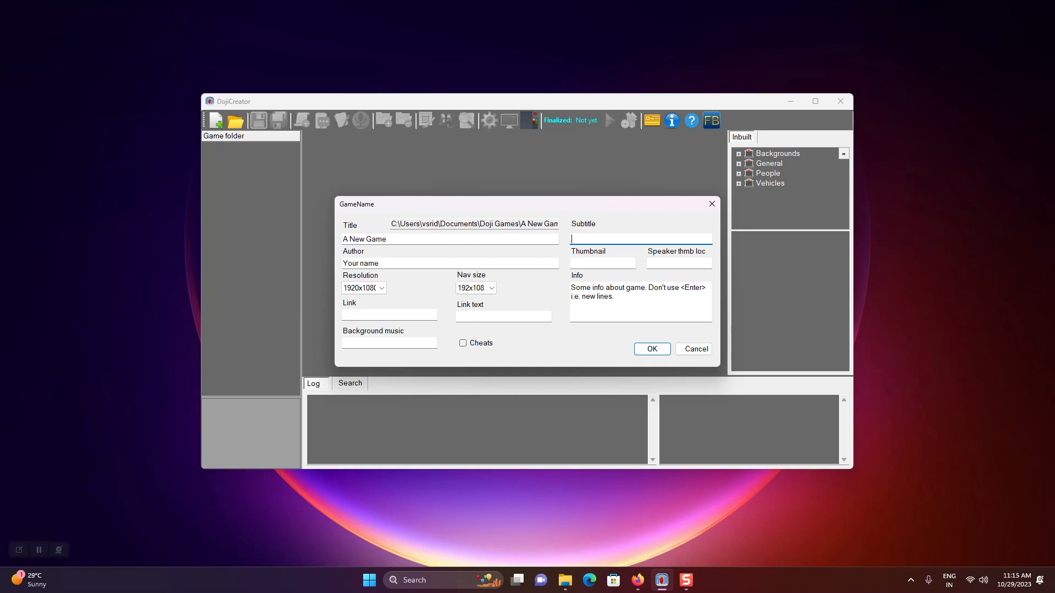
text(Another Game)
key(Tab)
text(Vijay )
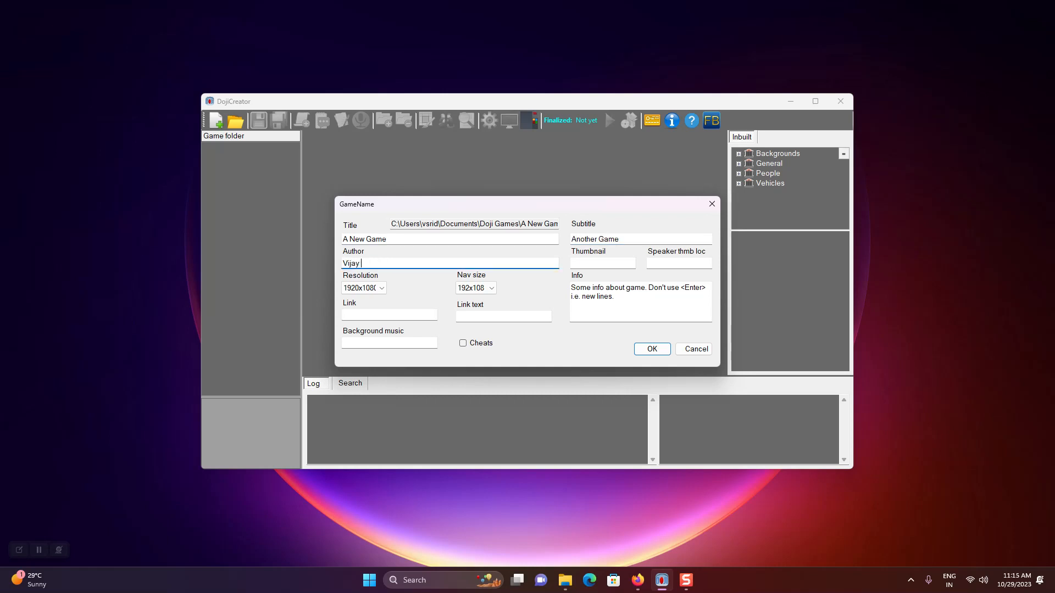
text(Sridhara)
Examine the available resolution presets and the matching nav size presets for the new game
click(381, 289)
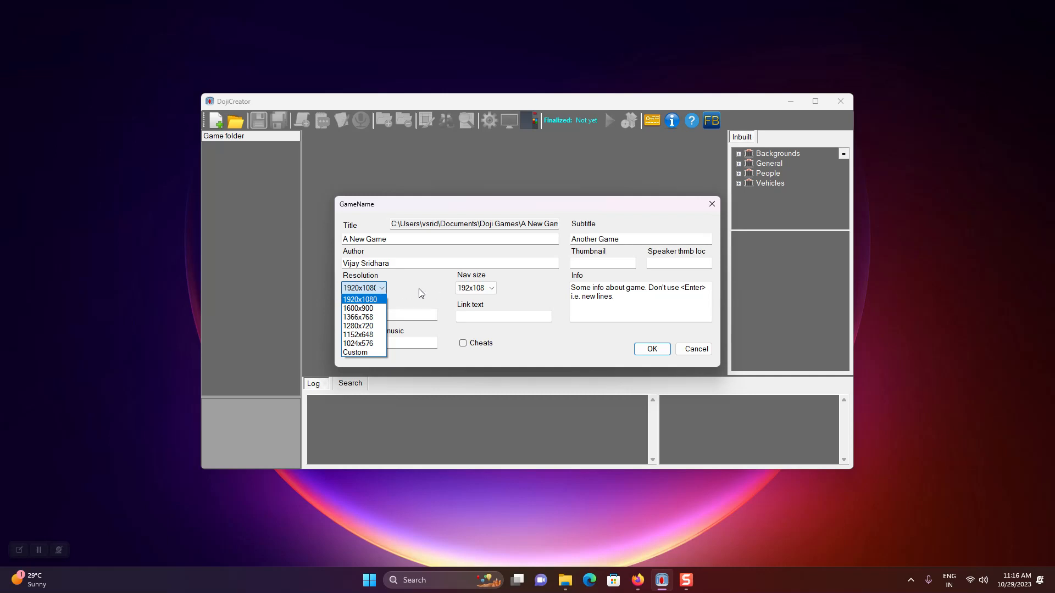
click(477, 289)
click(477, 289)
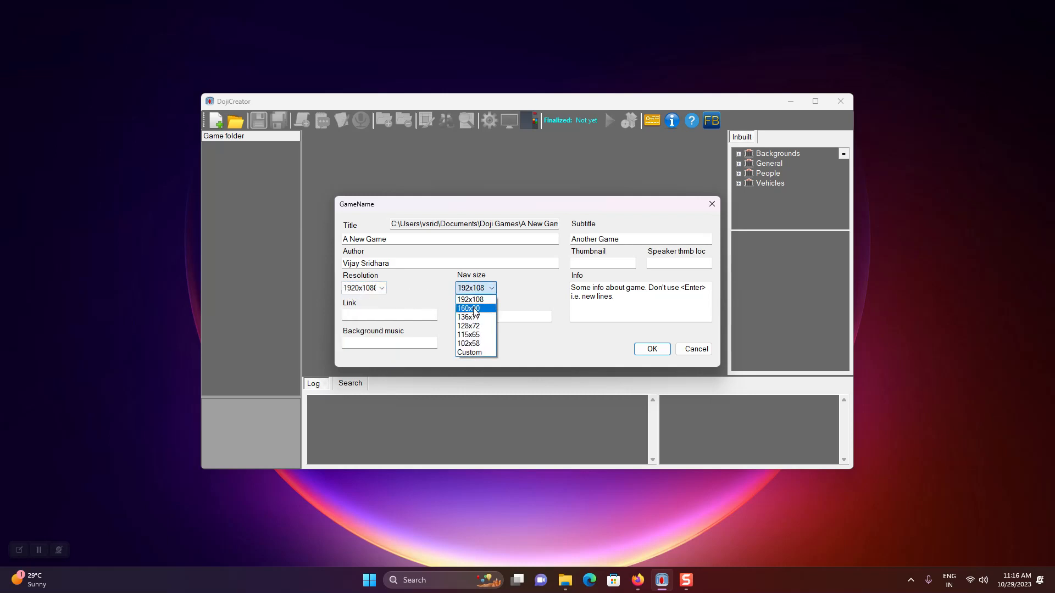
click(378, 289)
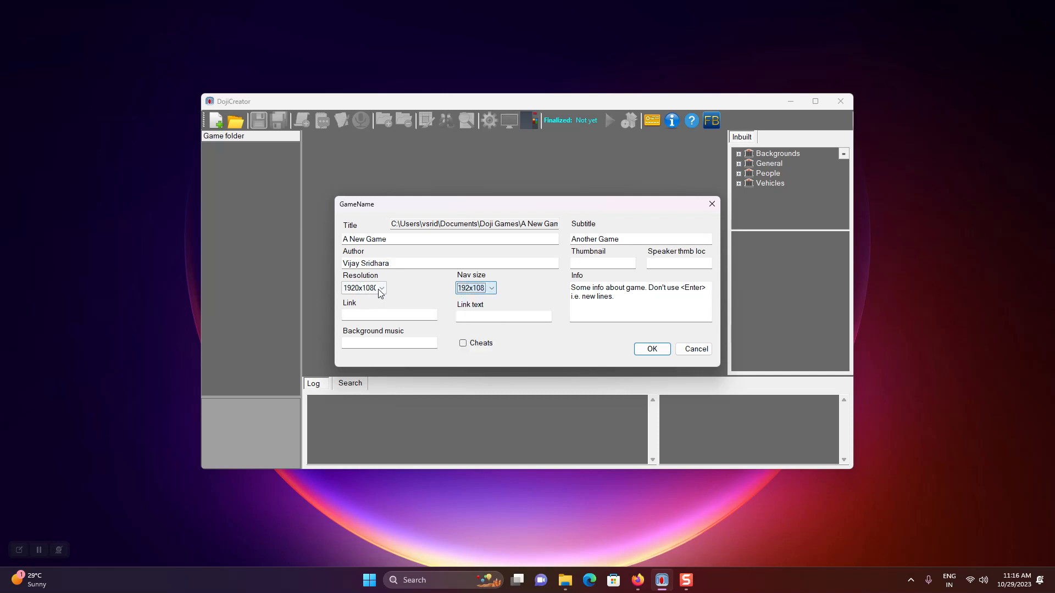
click(378, 289)
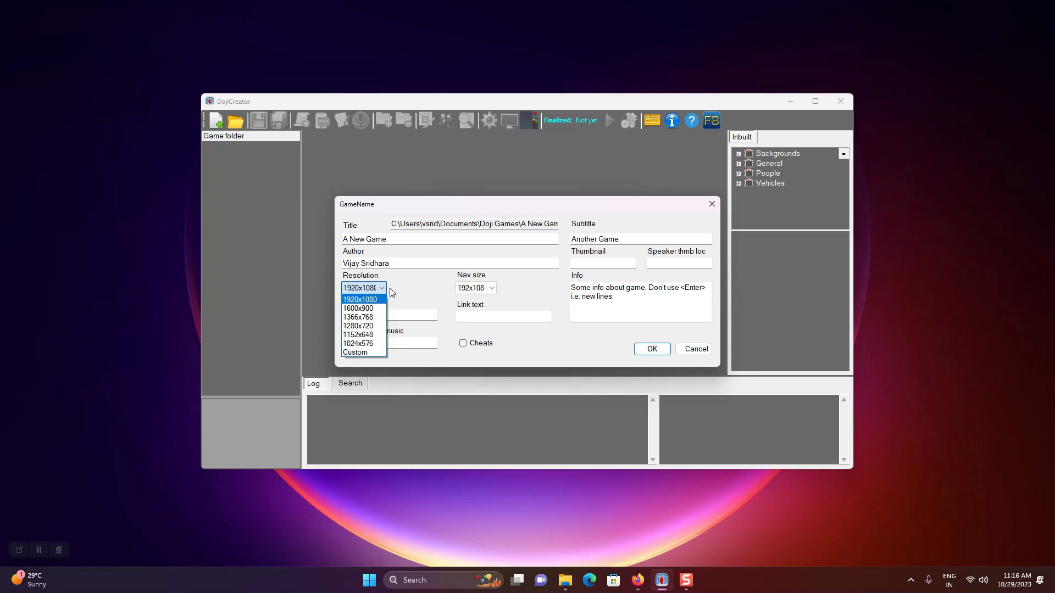
click(478, 297)
click(477, 289)
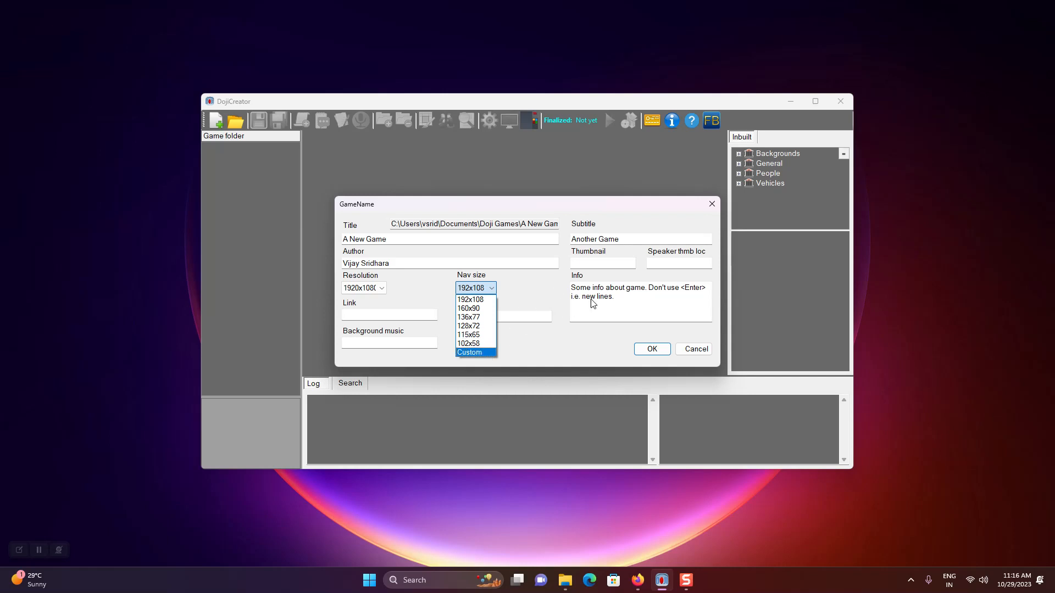
click(609, 300)
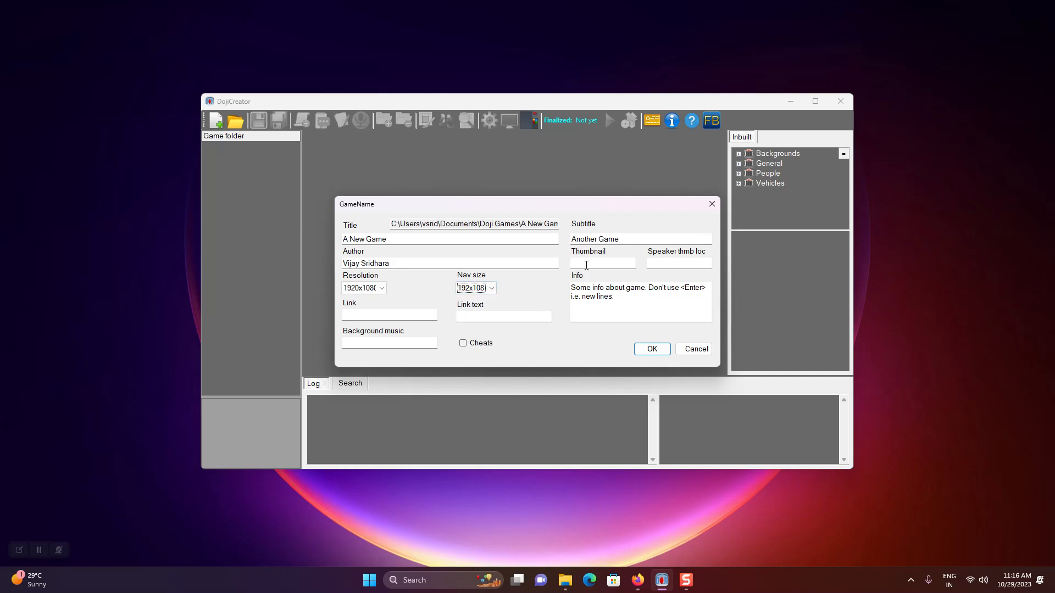
Go through the thumbnail, speaker thumbnail, link, link text, info and background music fields without changing them, and create the game
click(586, 265)
click(672, 267)
click(415, 317)
click(544, 316)
click(638, 302)
click(417, 346)
click(652, 349)
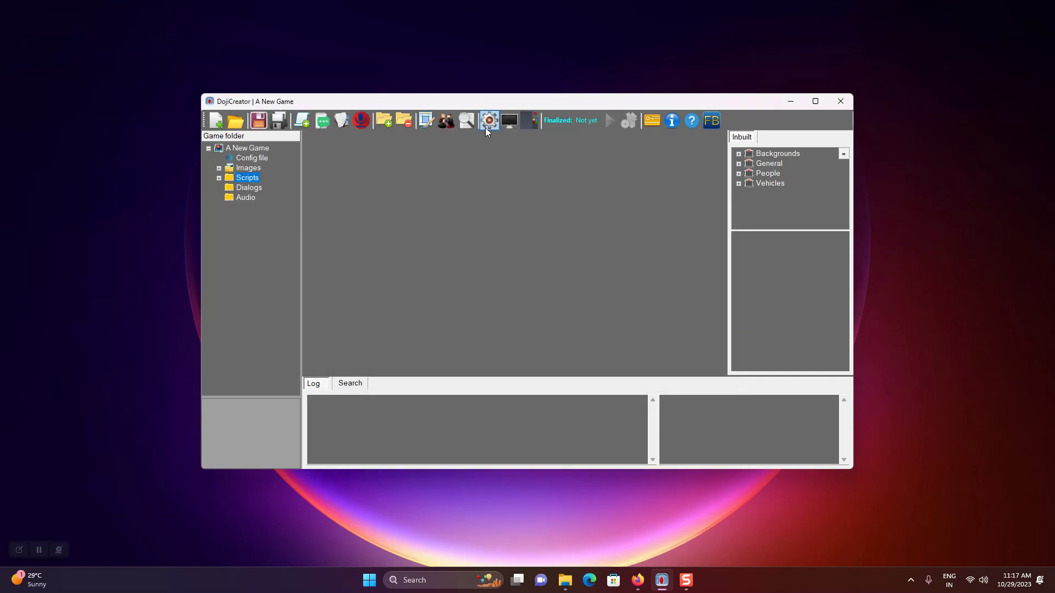
Compile the game without finalizing it, run it immediately, and reposition the player window
click(486, 125)
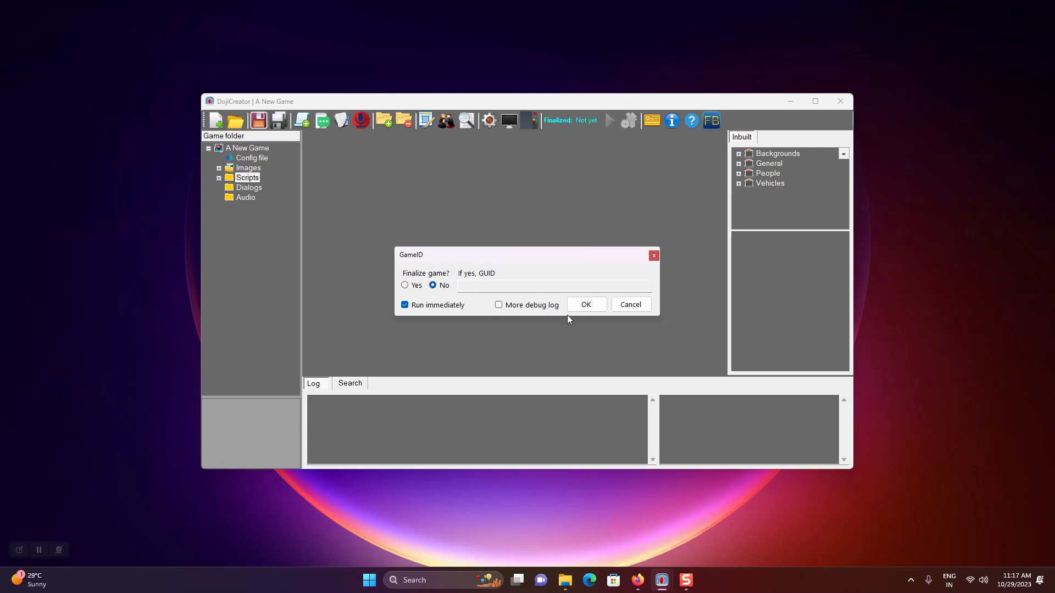
click(579, 305)
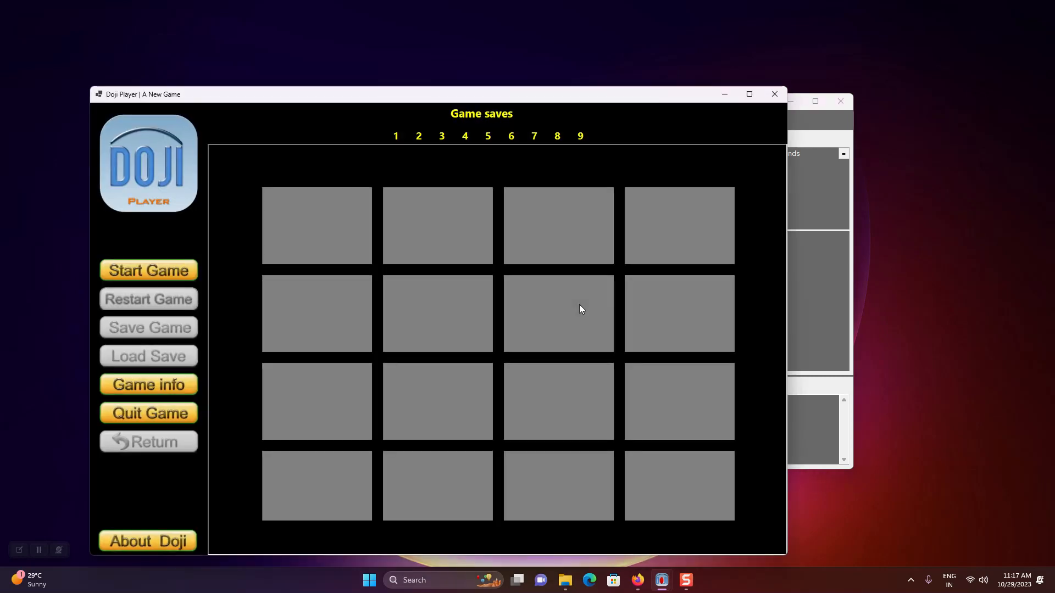
drag(591, 99, 715, 63)
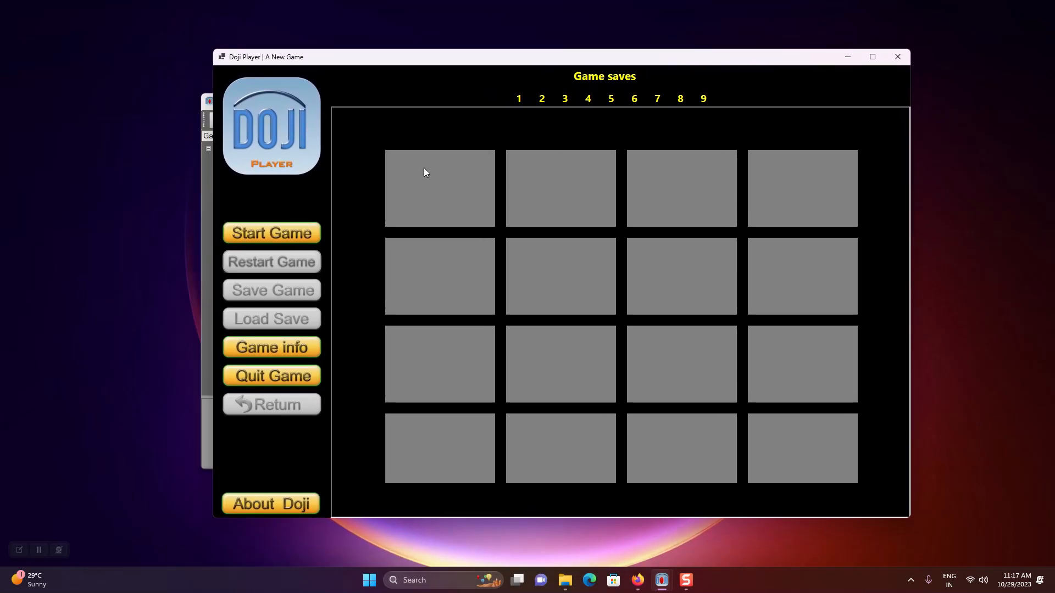
Start the game in the player, advance the opening dialogue and enter the player's first name when asked
click(265, 234)
click(299, 310)
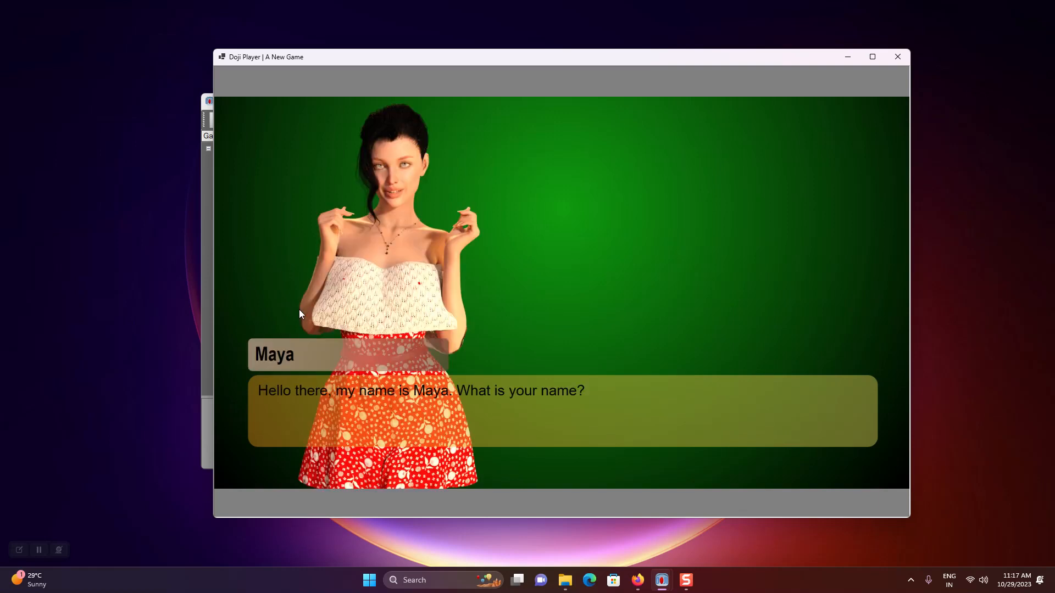
click(436, 430)
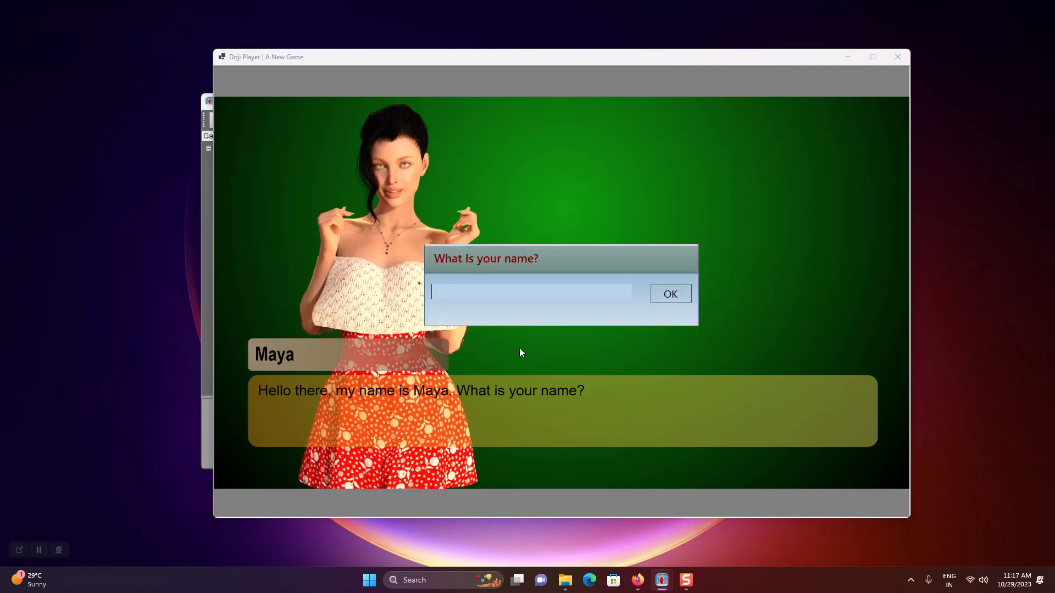
text(Vijay)
key(Return)
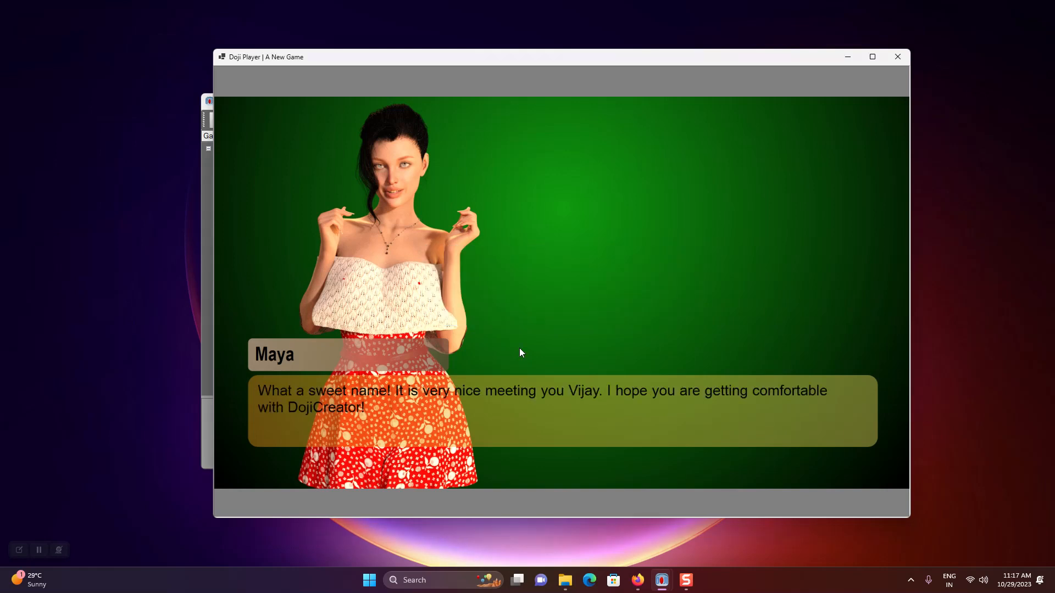
Play through the remaining scenes, choosing "Alright then", and exit the ended game to the player's main menu
click(502, 290)
click(541, 279)
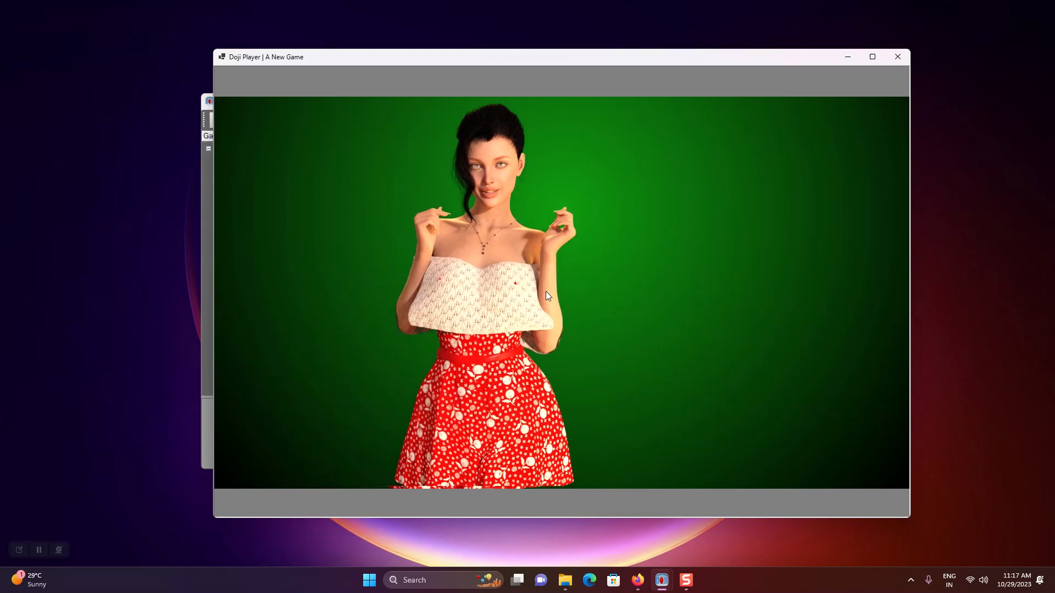
click(542, 342)
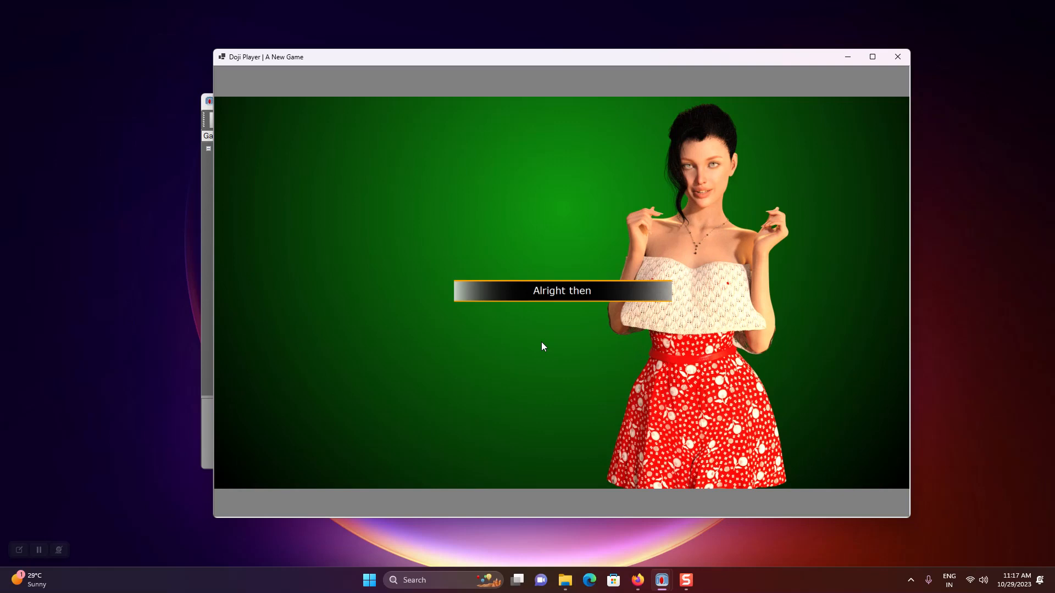
click(540, 300)
click(541, 387)
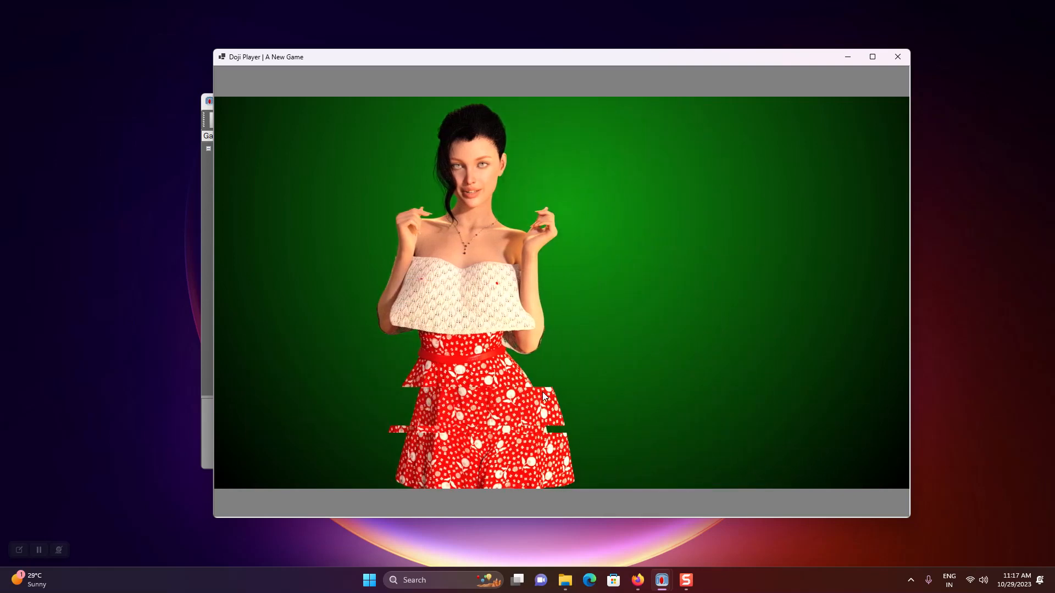
click(542, 387)
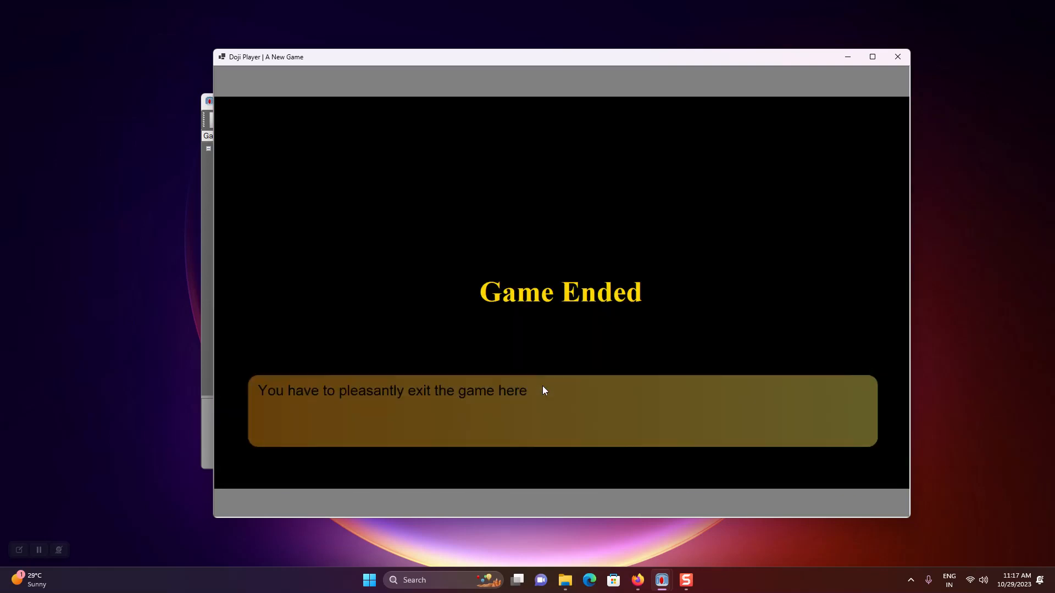
click(542, 386)
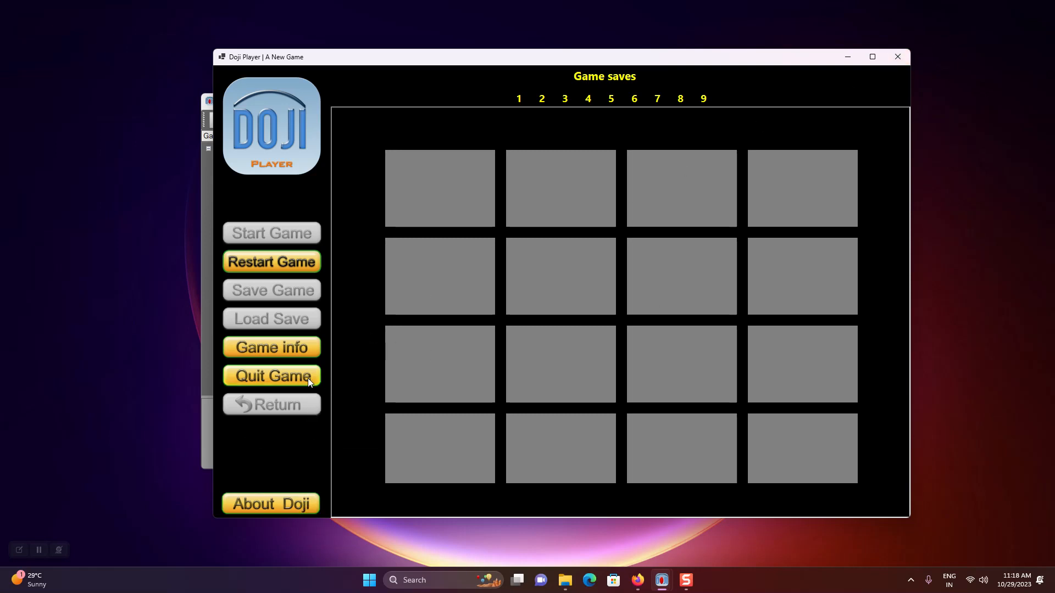
View the game's info page and close the player
click(292, 349)
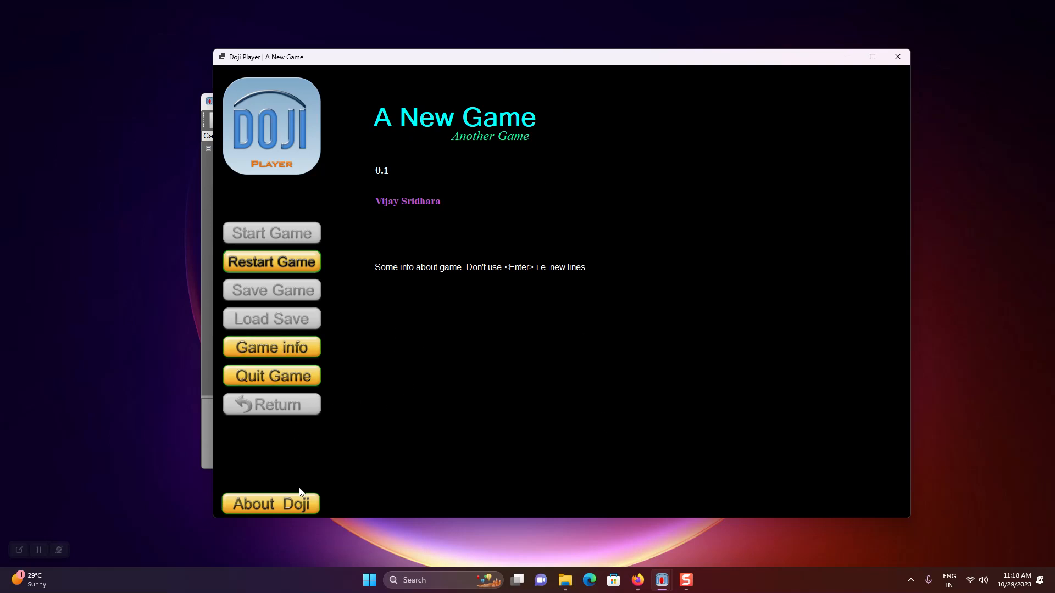
click(897, 57)
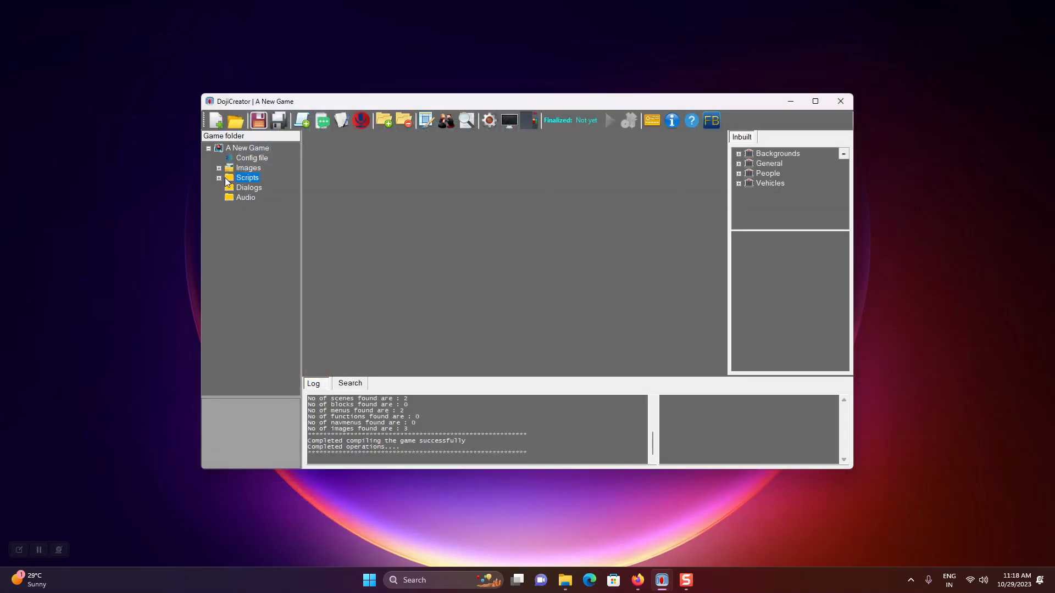
Maximize the editor window, expand the Scripts folder and open the game's config file
double_click(575, 99)
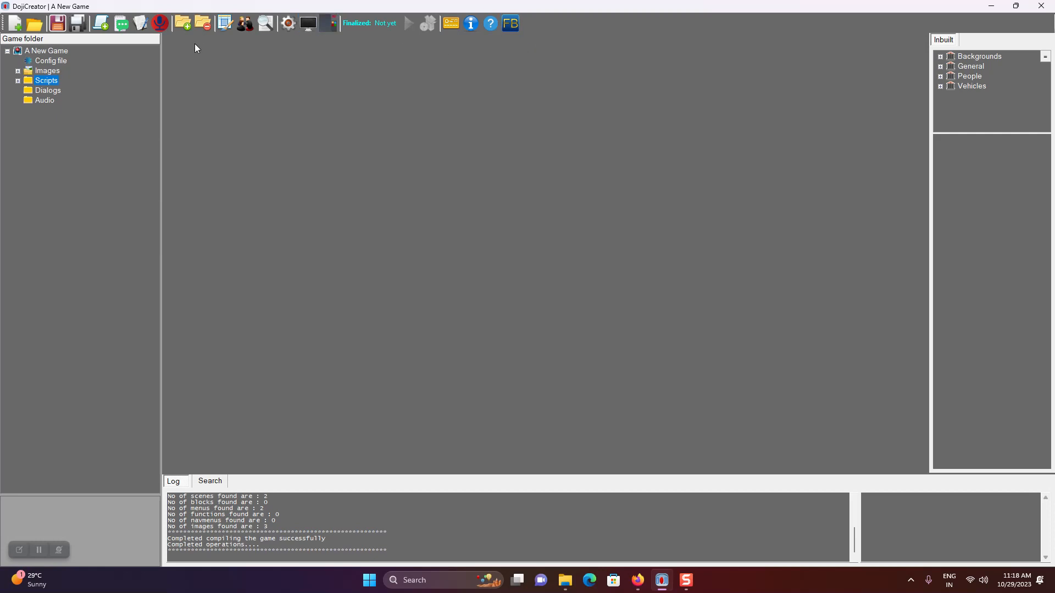
click(17, 81)
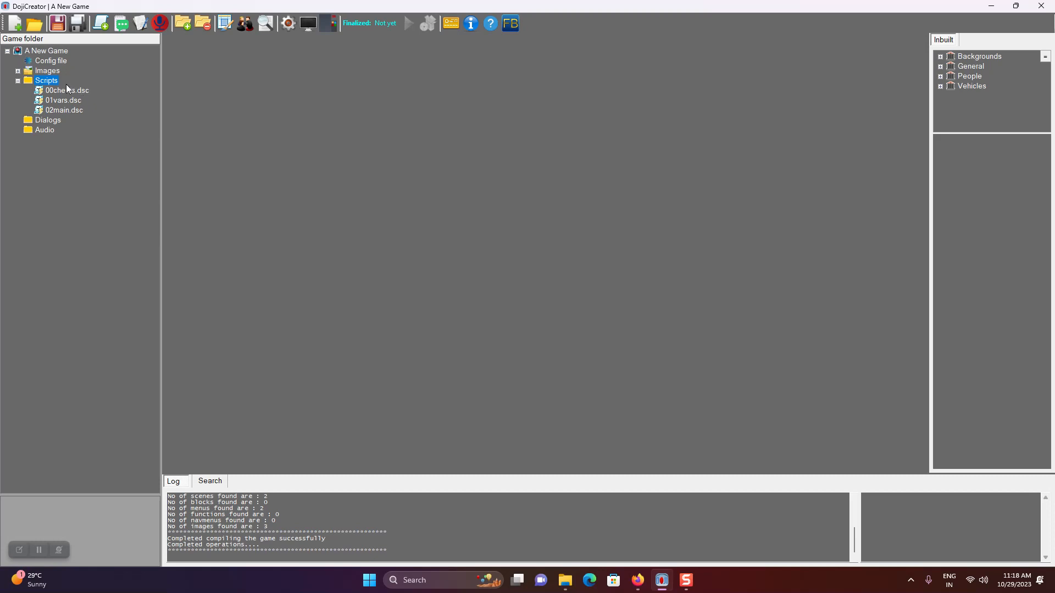
double_click(48, 62)
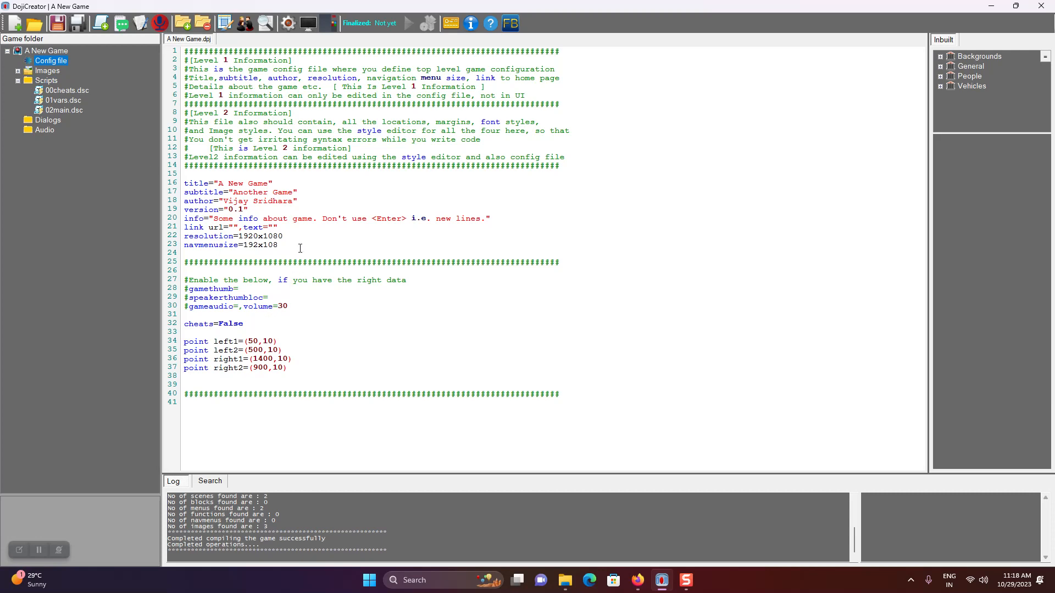
Examine the config file's title and resolution settings, commented thumbnail and audio entries, cheats flag and point locations
drag(300, 249, 163, 189)
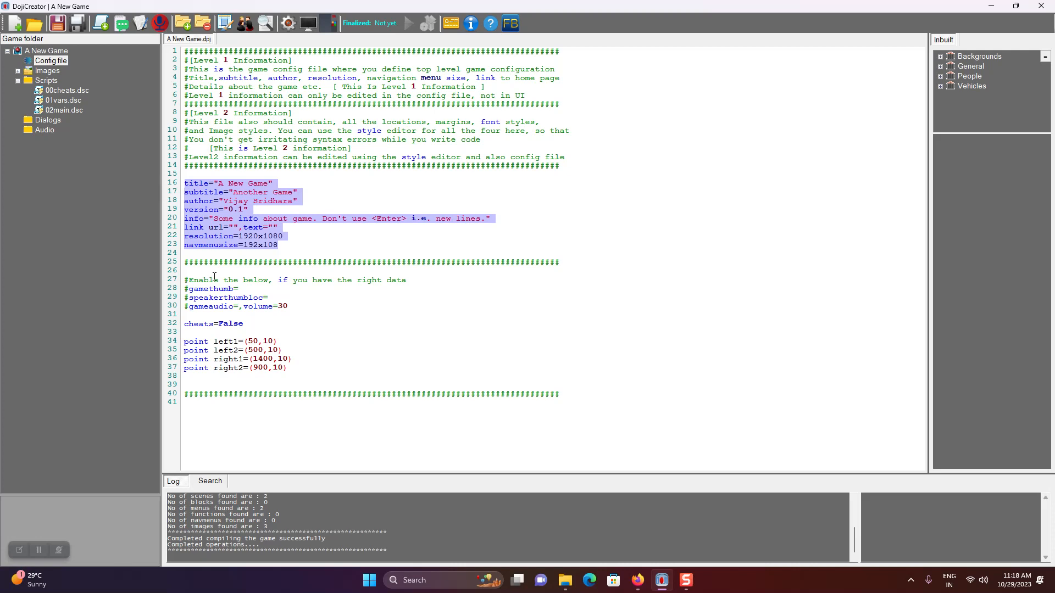
click(302, 246)
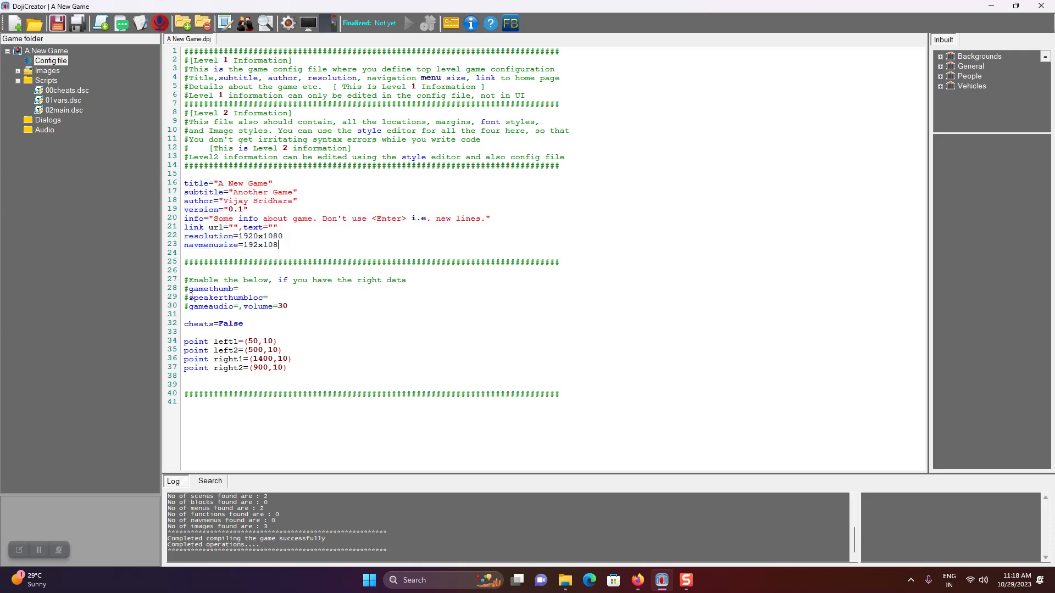
drag(189, 289, 182, 309)
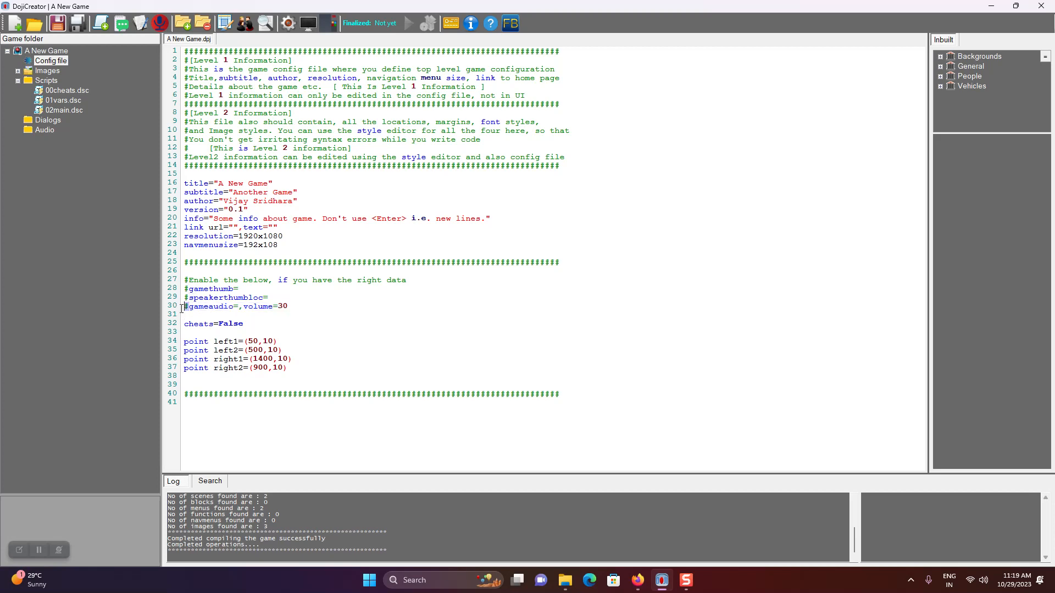
double_click(230, 326)
double_click(222, 342)
drag(248, 343, 274, 342)
drag(287, 371, 184, 345)
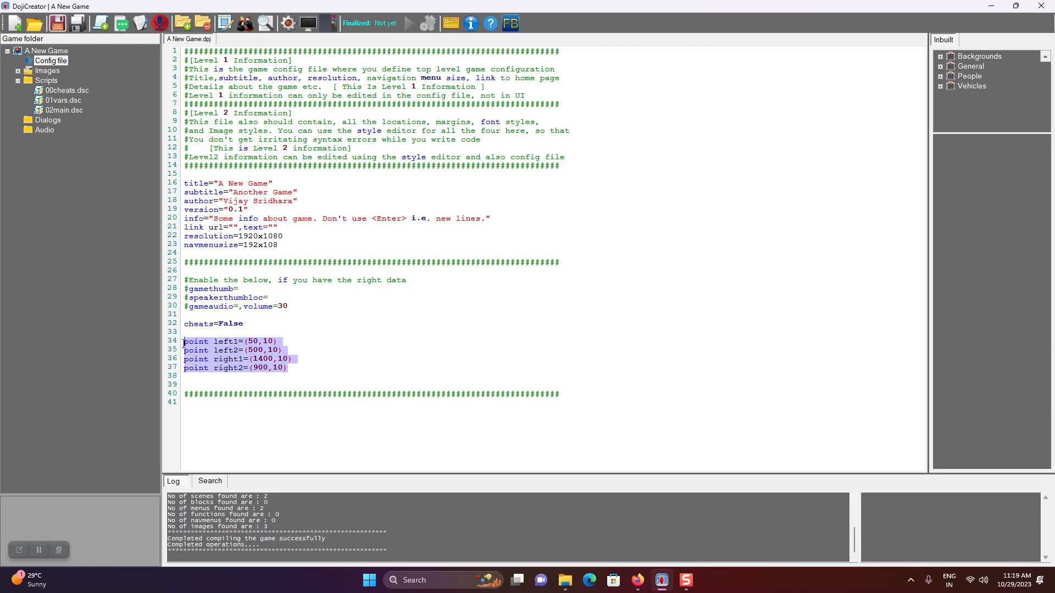
double_click(218, 366)
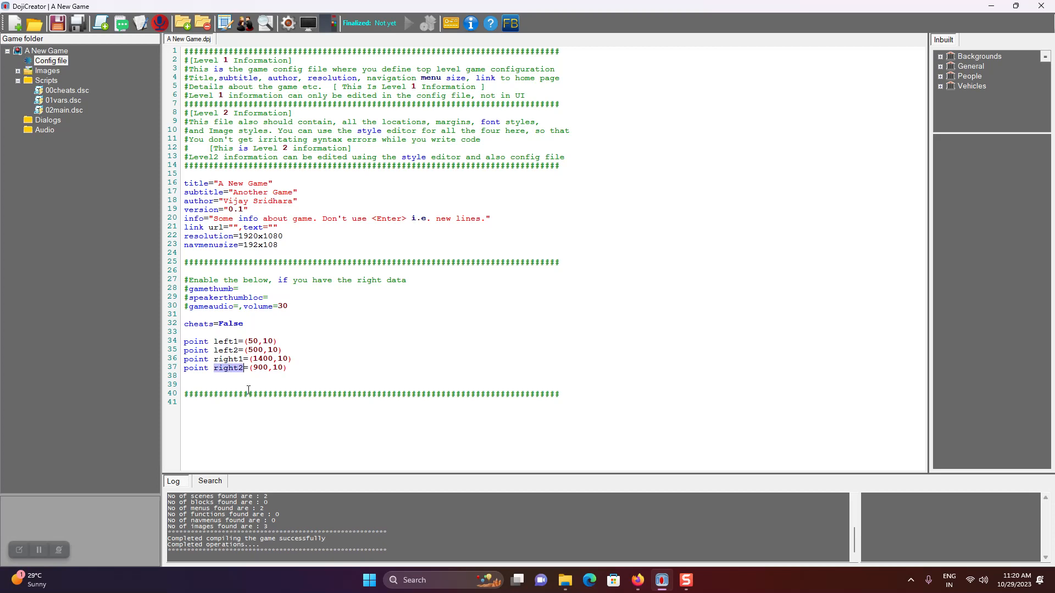
drag(327, 382, 171, 186)
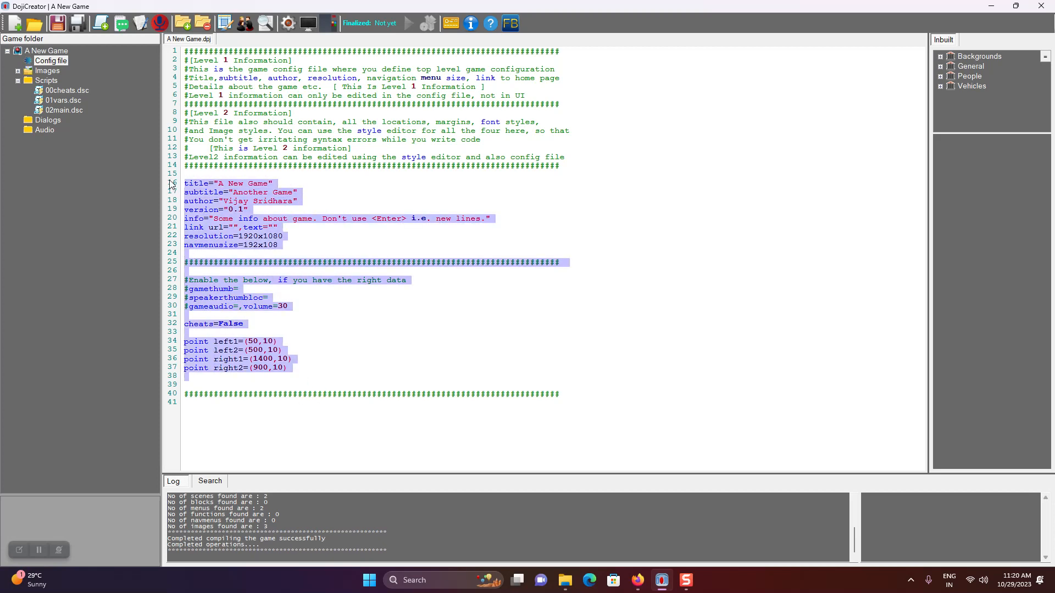
Open the GameElements style editor and reposition its window to view the defined locations and generated code
click(224, 25)
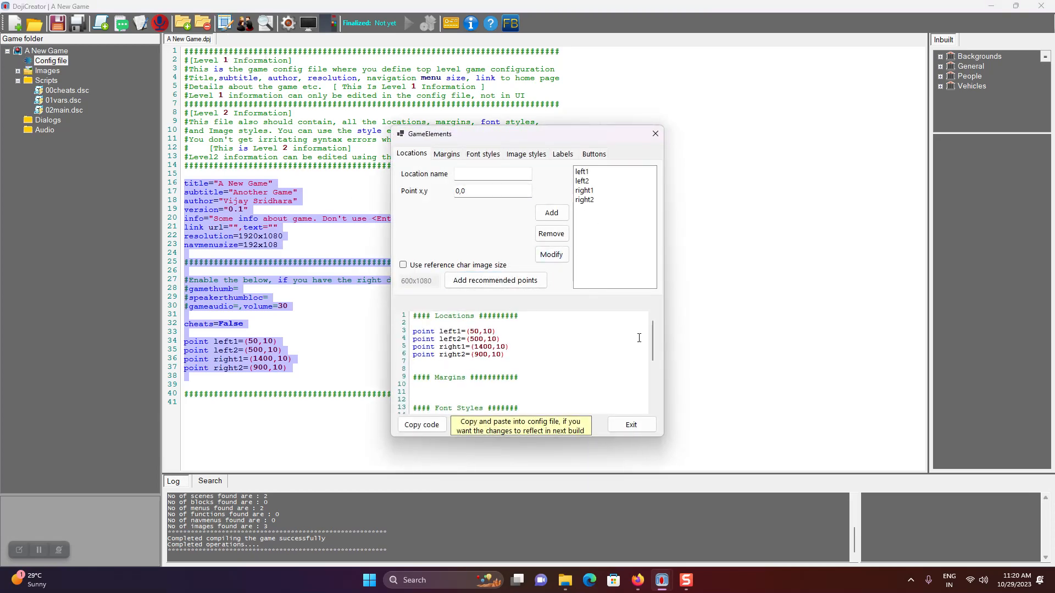
drag(659, 336, 646, 313)
drag(555, 136, 541, 134)
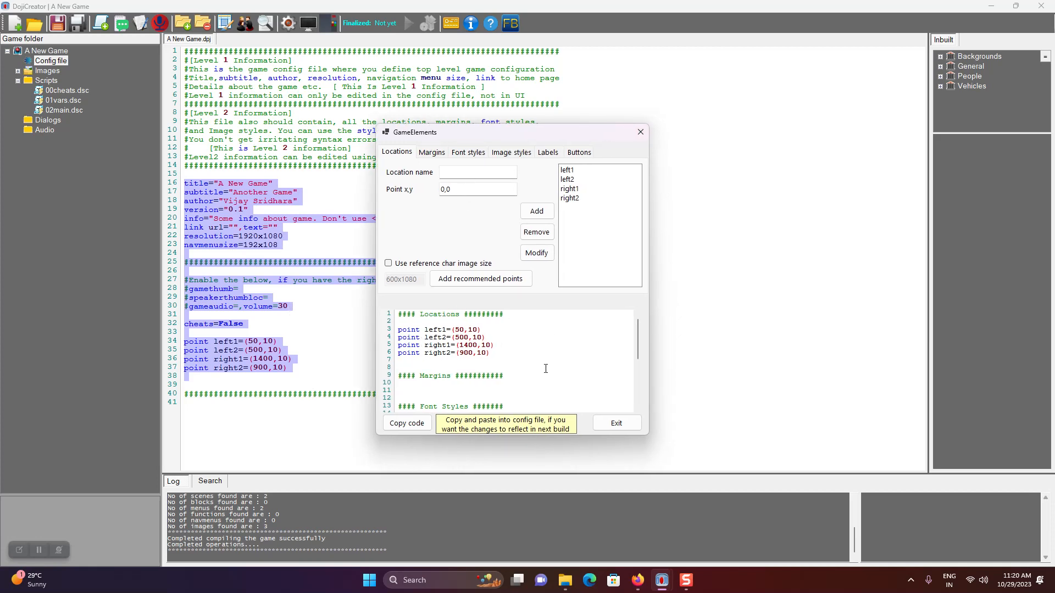
Review the section headings in the style editor's generated code and highlight the Locations block with its point definitions
scroll(635, 368, down, 4)
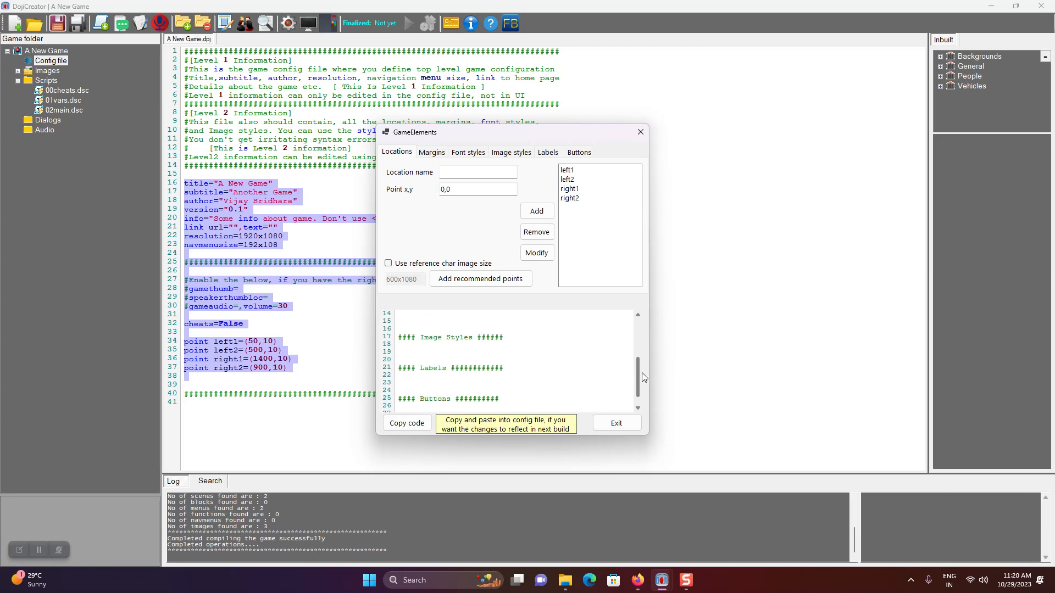
drag(641, 375, 637, 311)
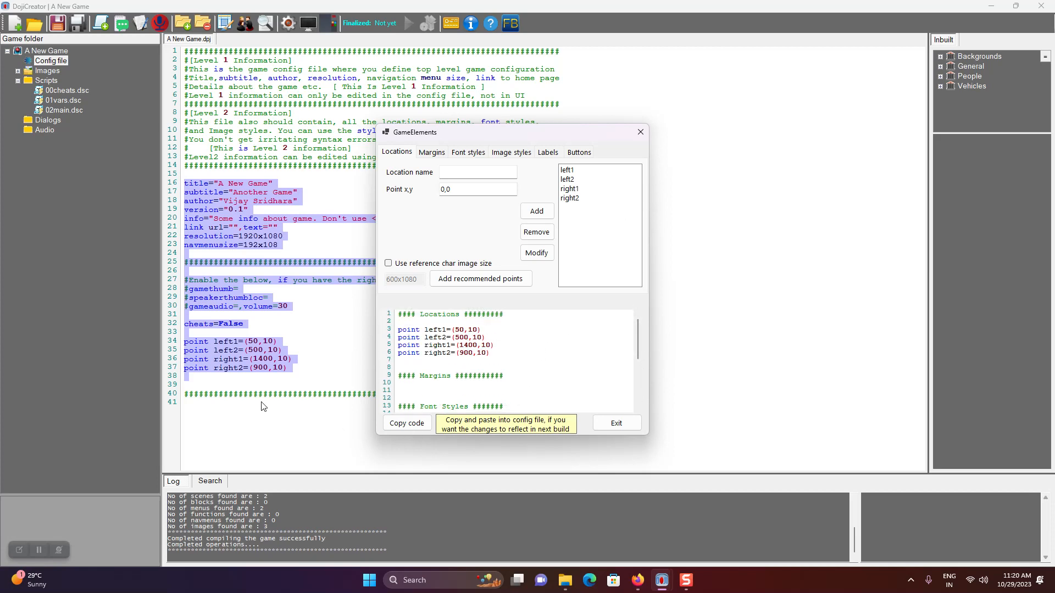
click(461, 360)
click(257, 369)
drag(399, 367, 362, 314)
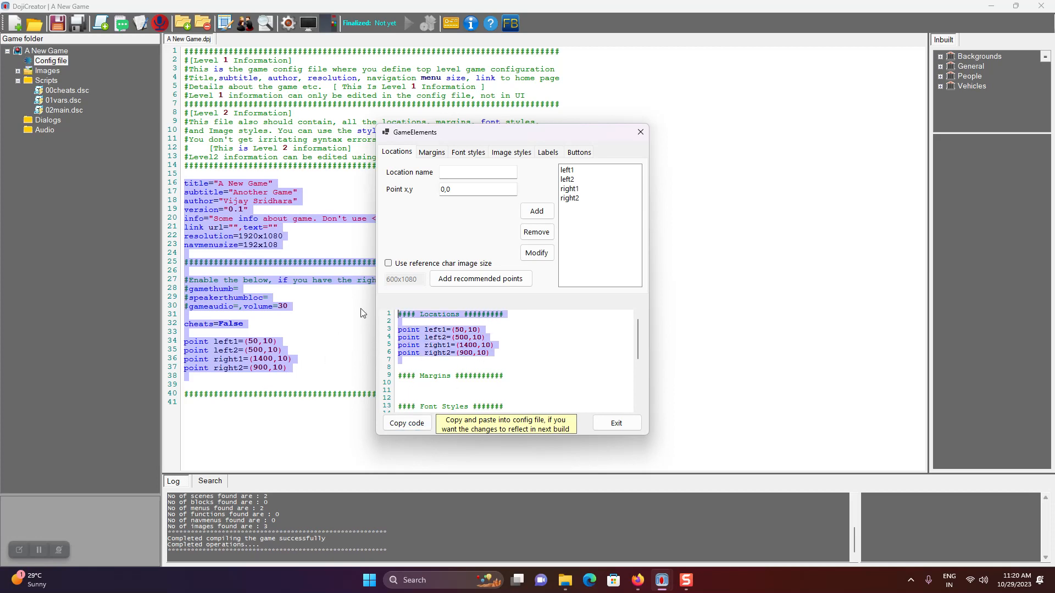
View the style editor's Margins, Font styles and Image styles settings, including the available image style names
click(432, 153)
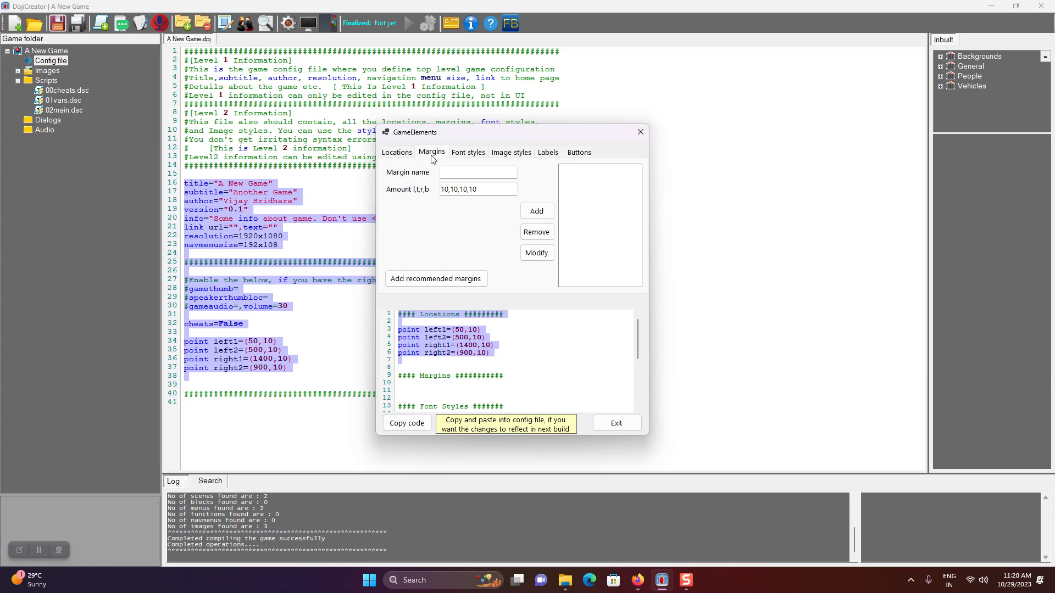
click(462, 174)
click(469, 153)
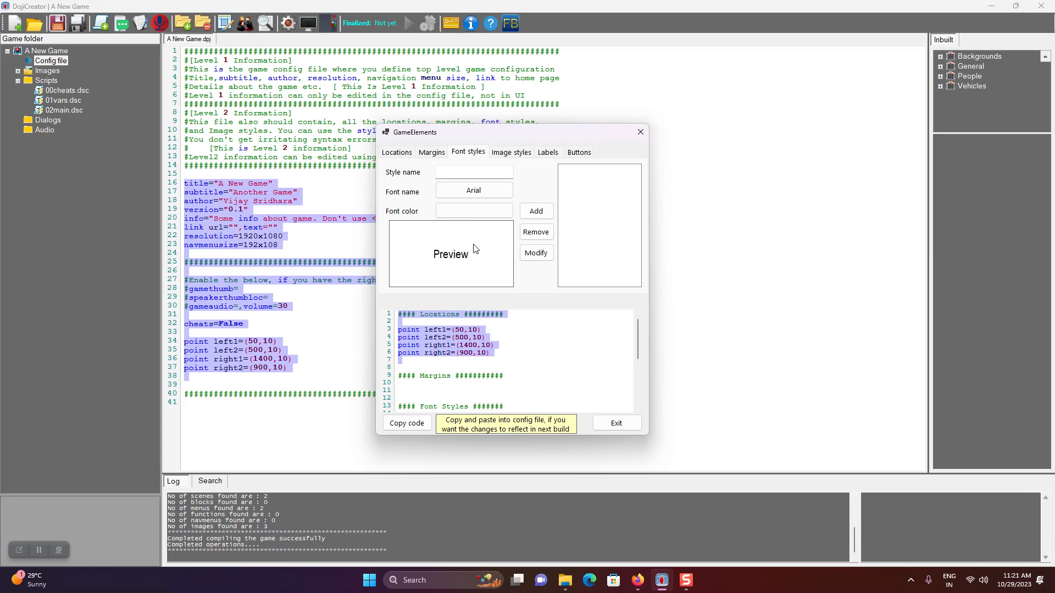
click(522, 150)
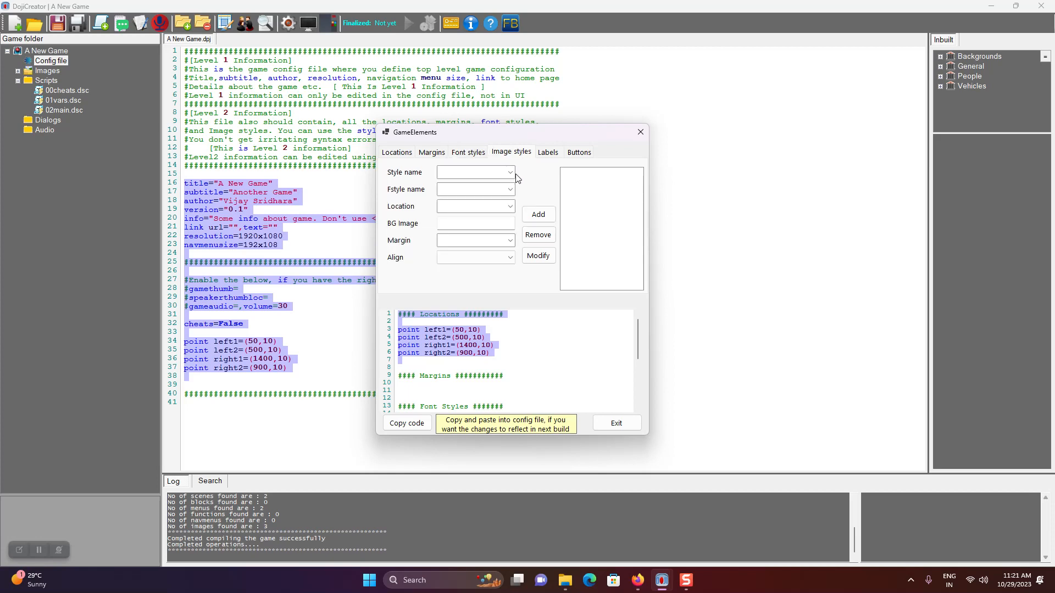
click(510, 173)
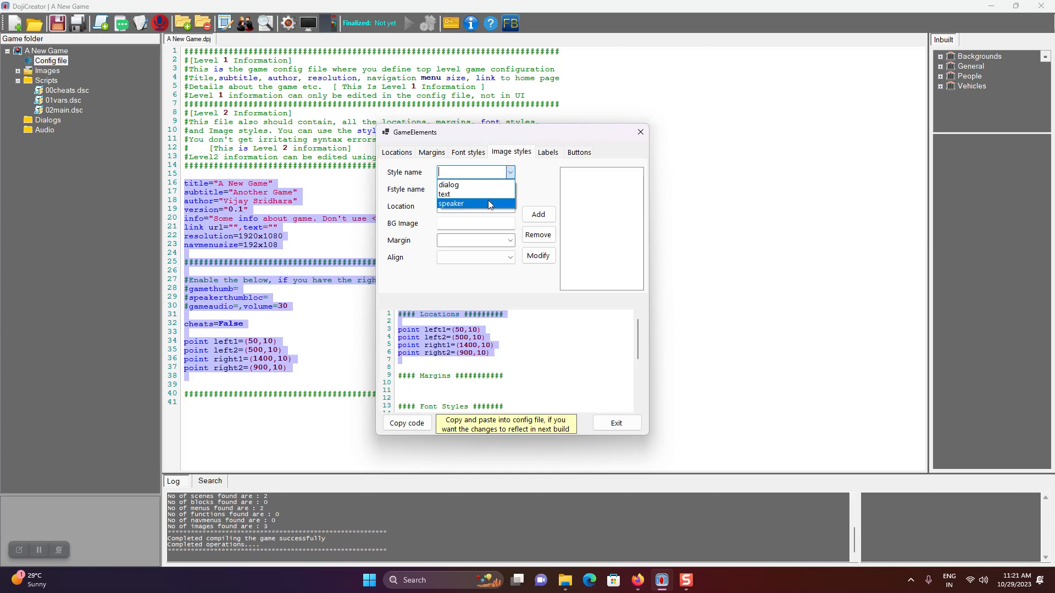
click(531, 199)
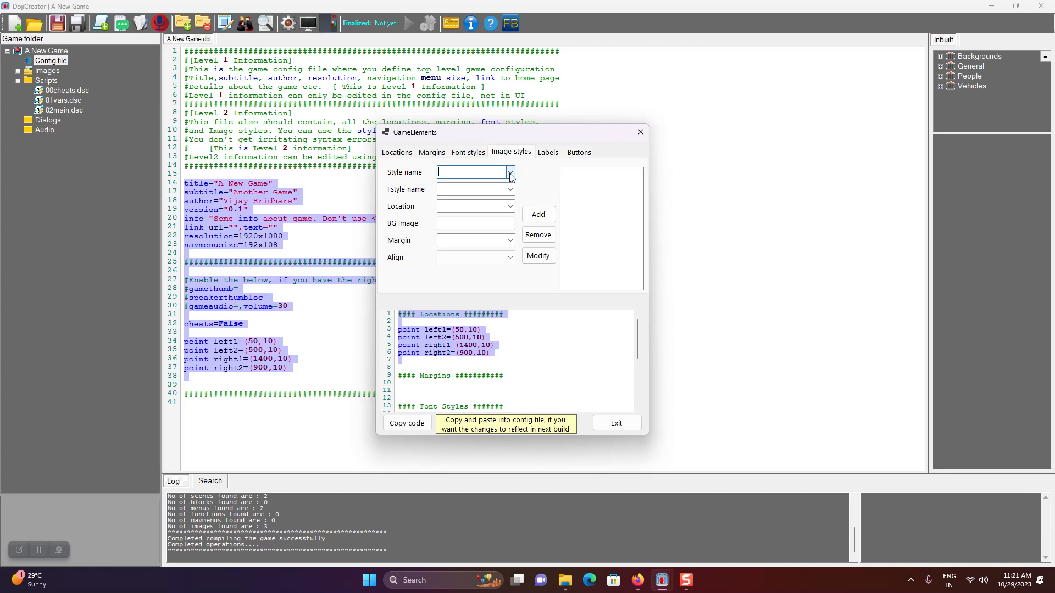
View the Labels and Buttons settings and exit the style editor, copying the generated code to the clipboard
click(554, 160)
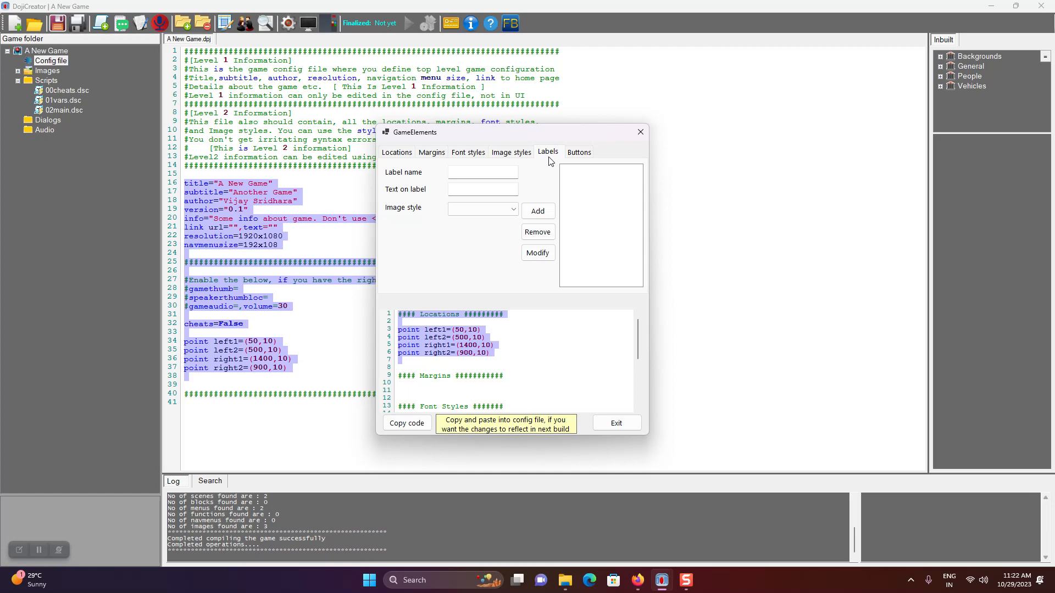
click(581, 155)
click(502, 172)
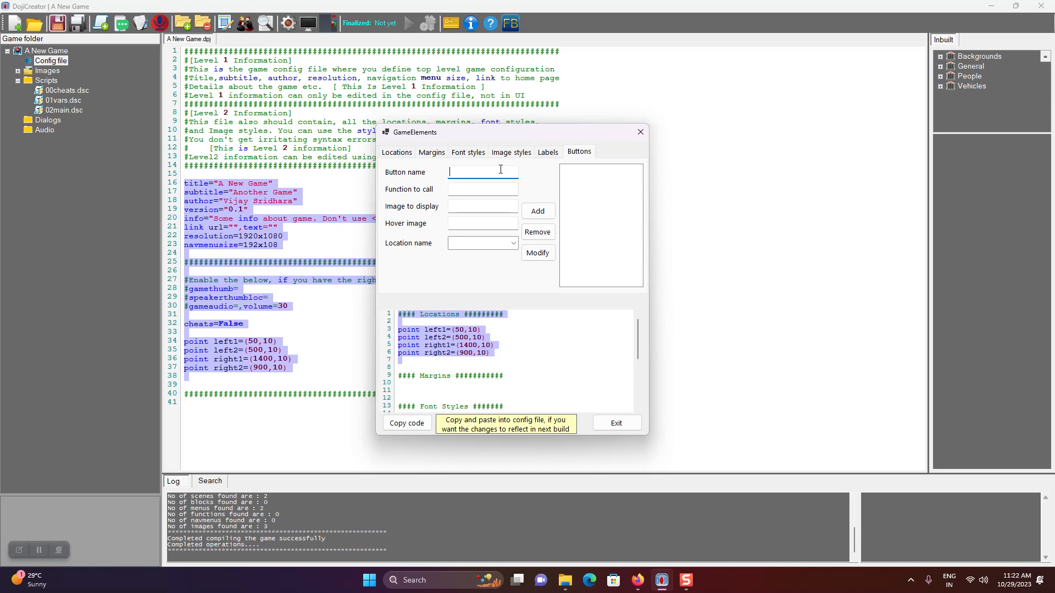
click(621, 427)
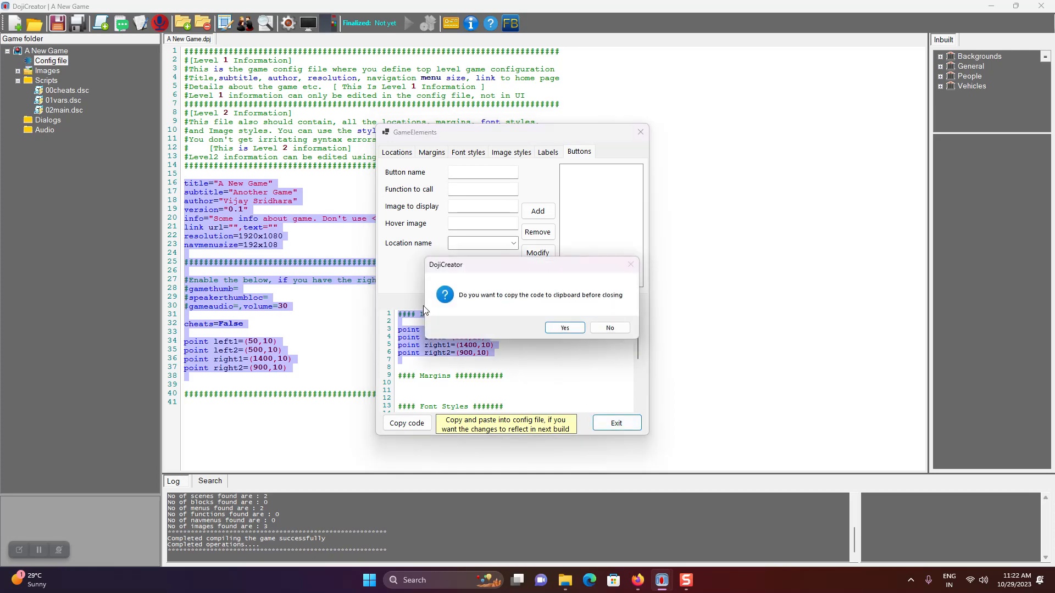
click(556, 329)
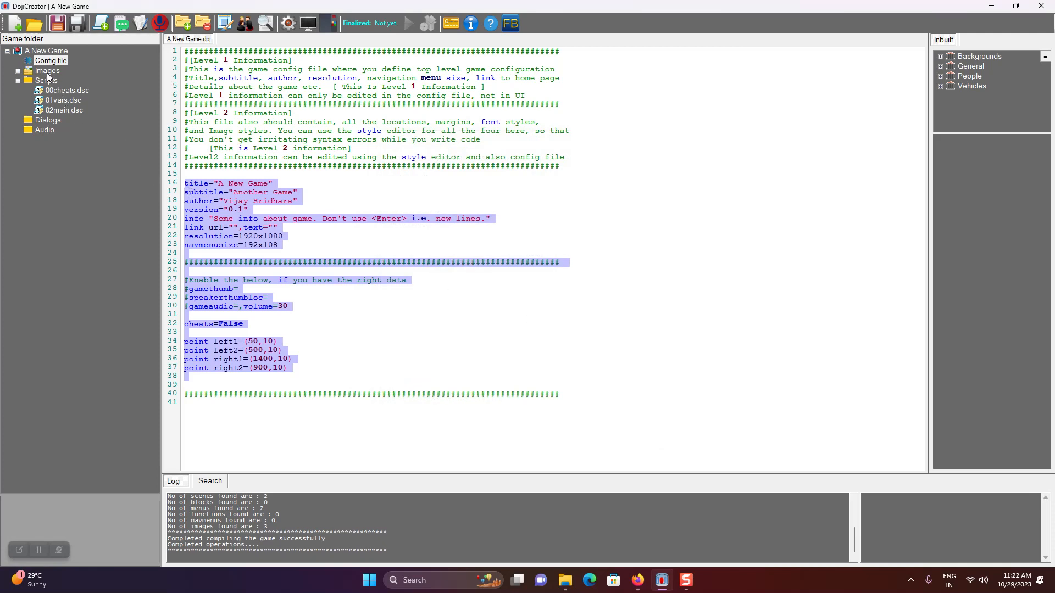
Expand the project's Images folder and preview its maya sad.png and maya smiling.png foregrounds and its greenback.jpg background
click(18, 73)
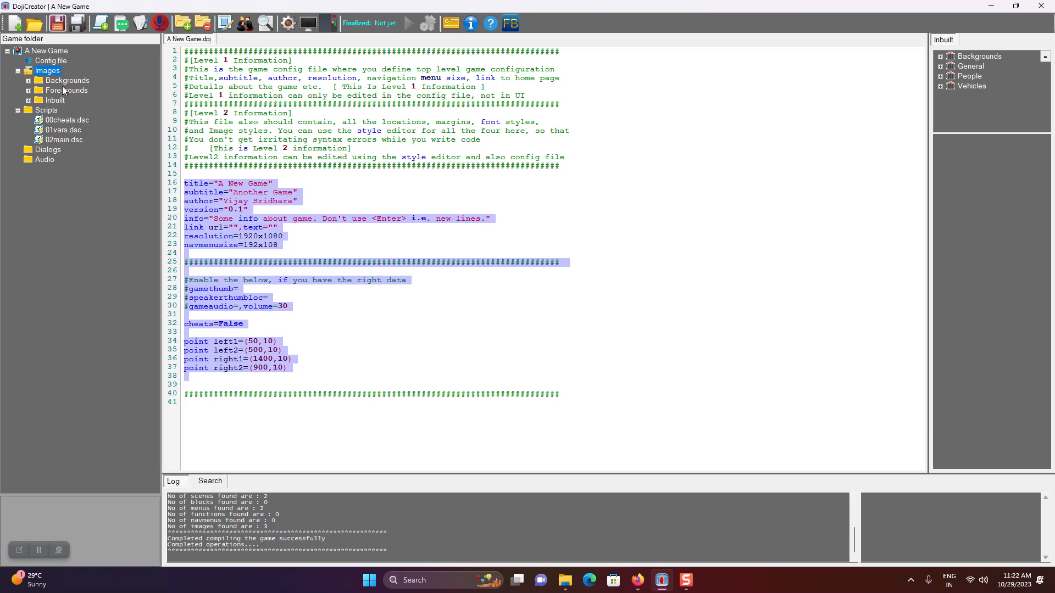
click(29, 92)
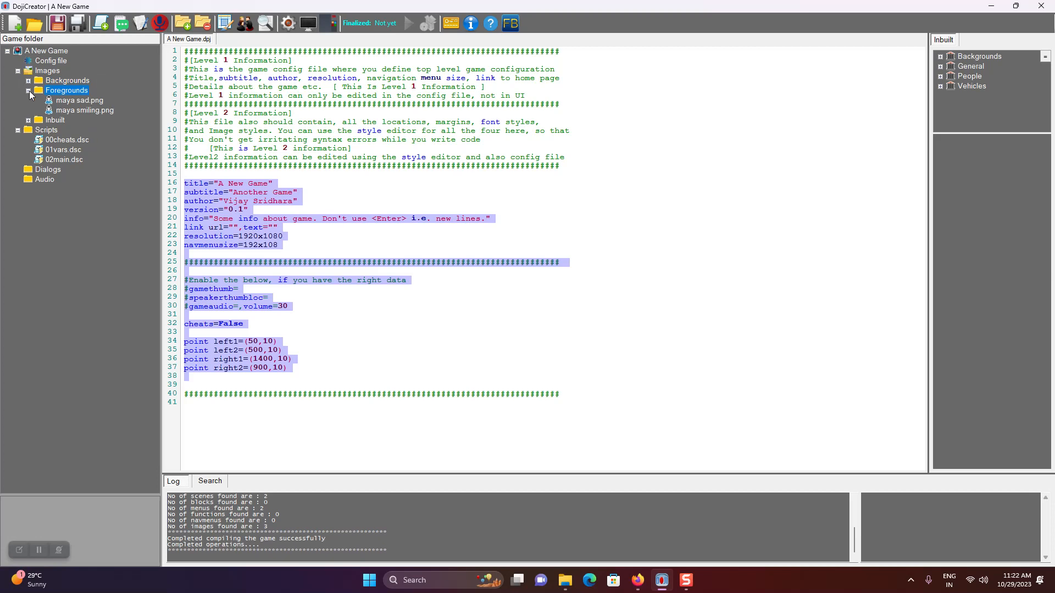
click(78, 102)
click(84, 111)
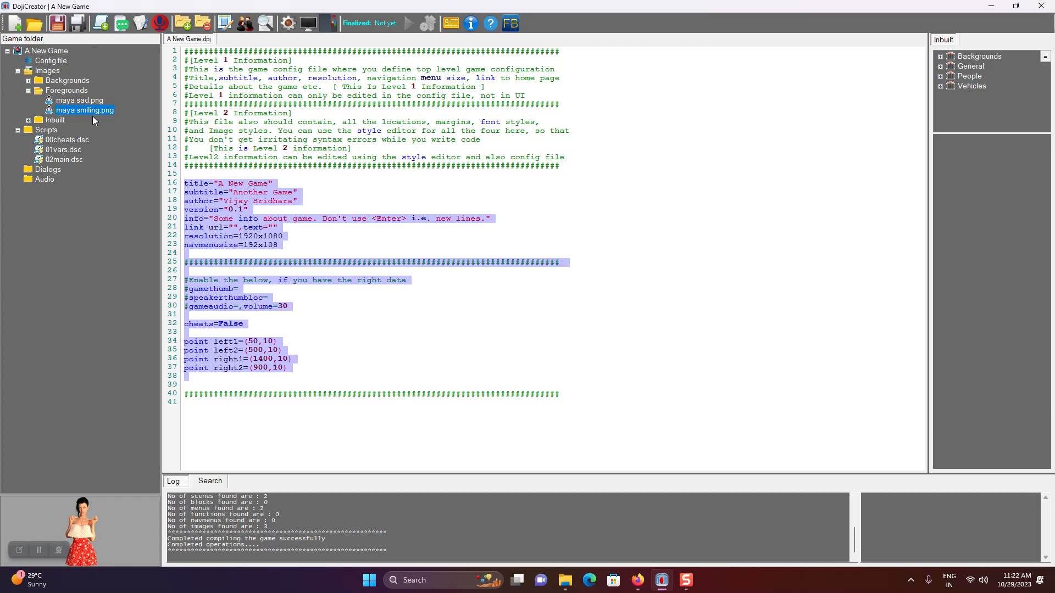
click(66, 83)
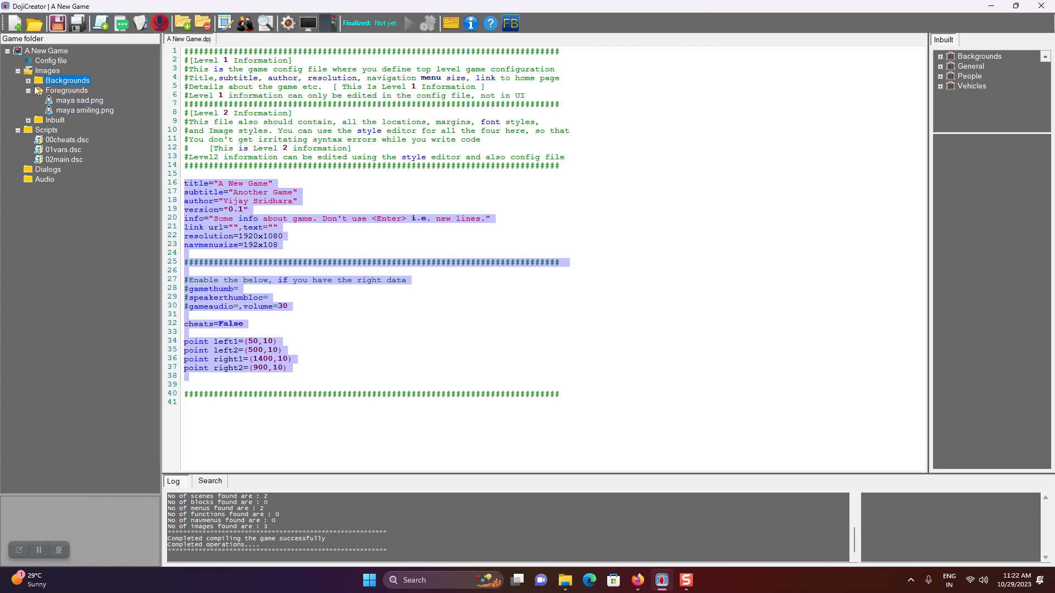
click(28, 82)
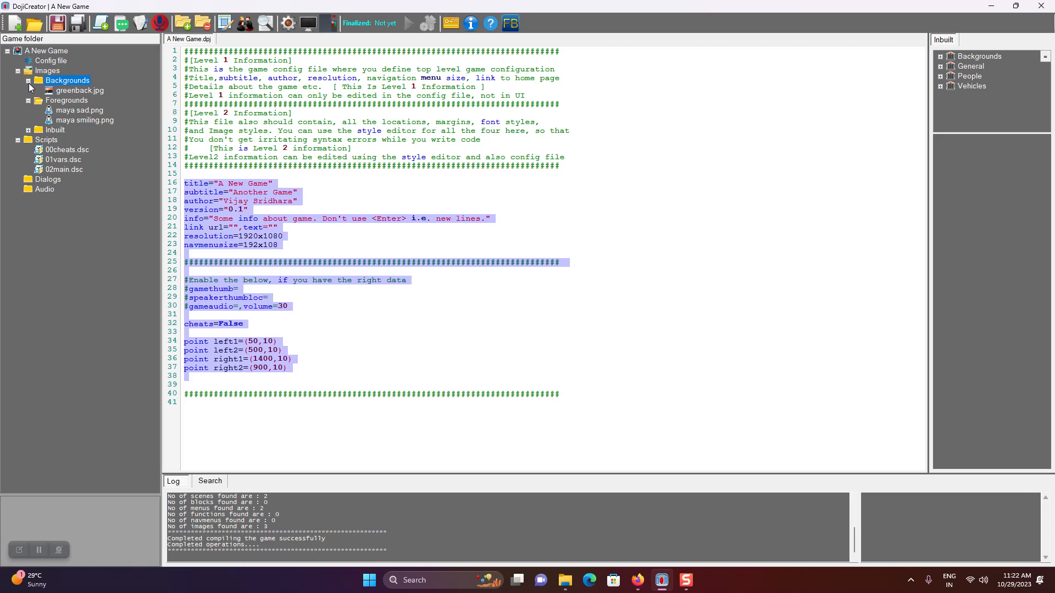
click(98, 90)
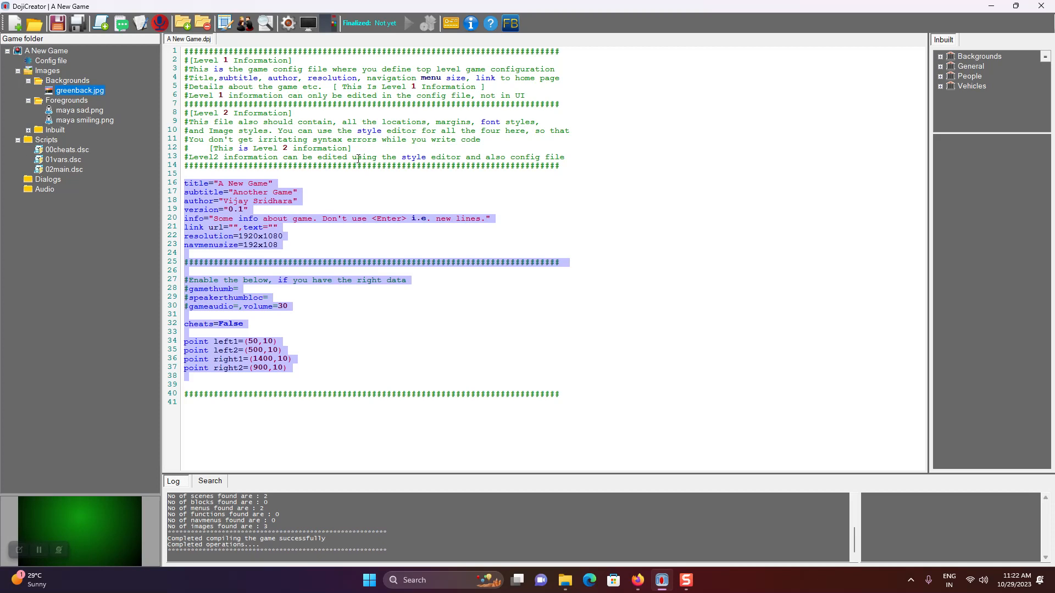
Open the Backgrounds collection in the inbuilt library's General backgrounds folder and browse its image thumbnails
click(940, 57)
click(952, 66)
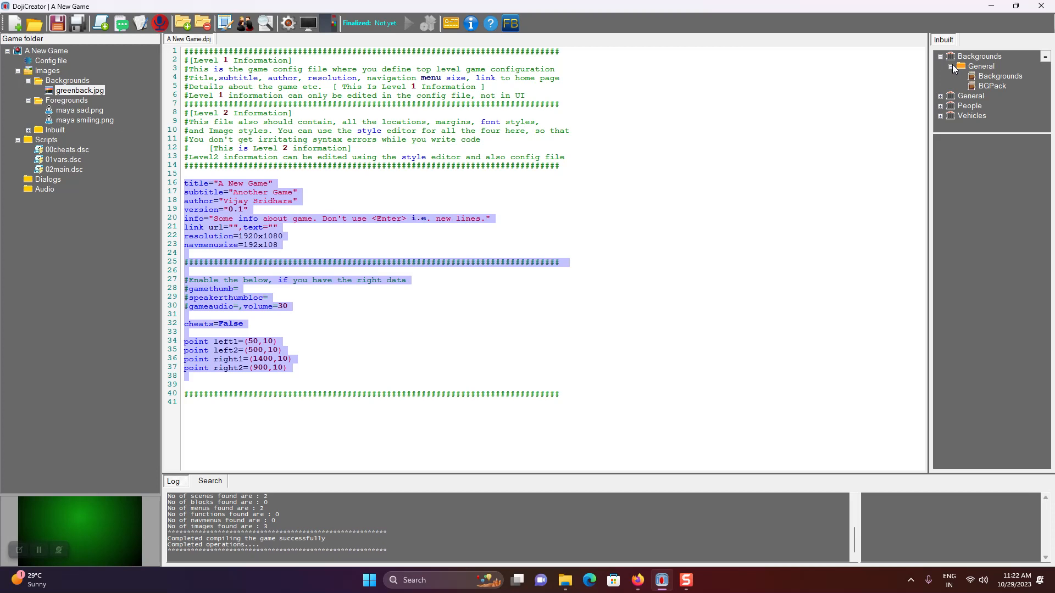
click(981, 76)
scroll(997, 249, down, 2)
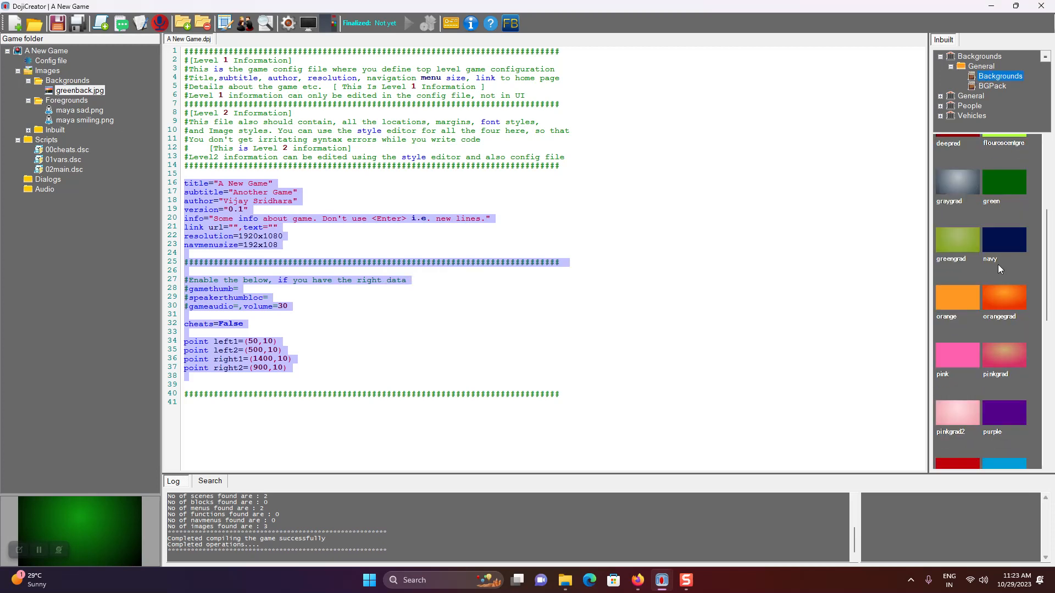
scroll(1003, 292, down, 3)
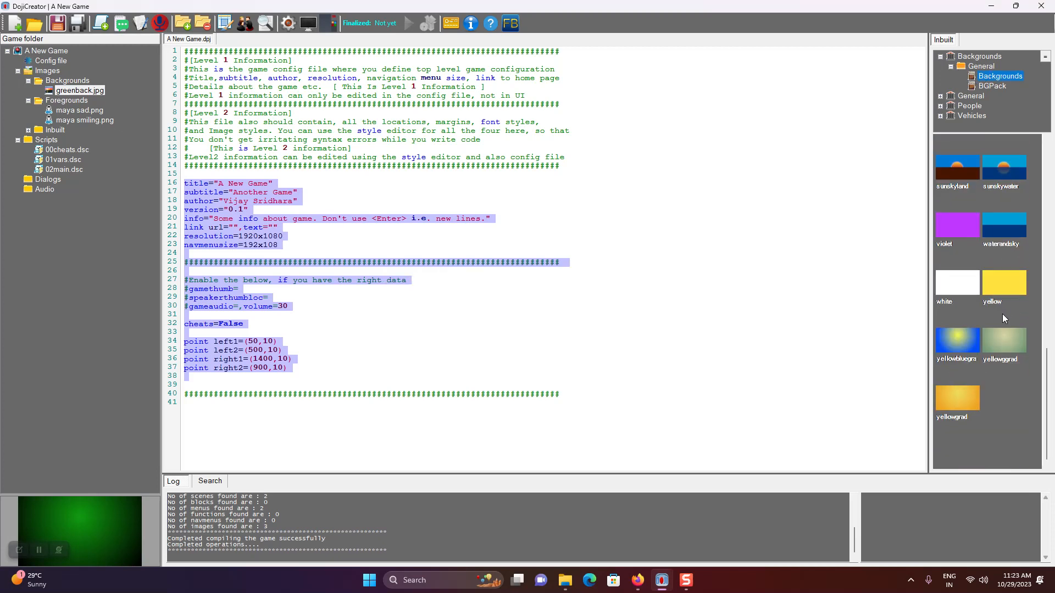
scroll(1002, 314, up, 5)
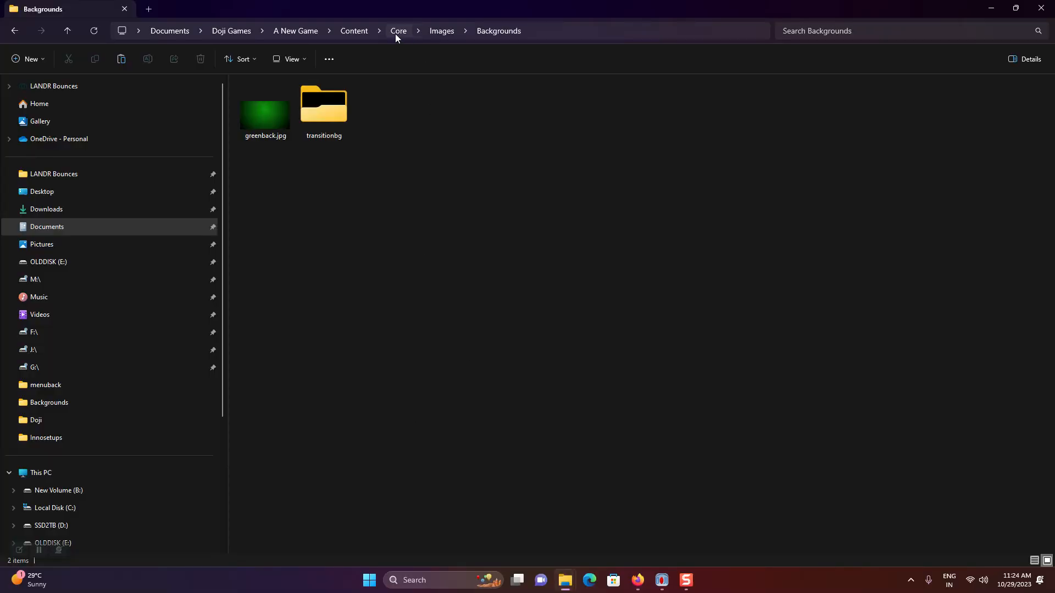
In File Explorer, view the A New Game project folder and the Core, Dialogs and Scripts folders inside Content
click(356, 31)
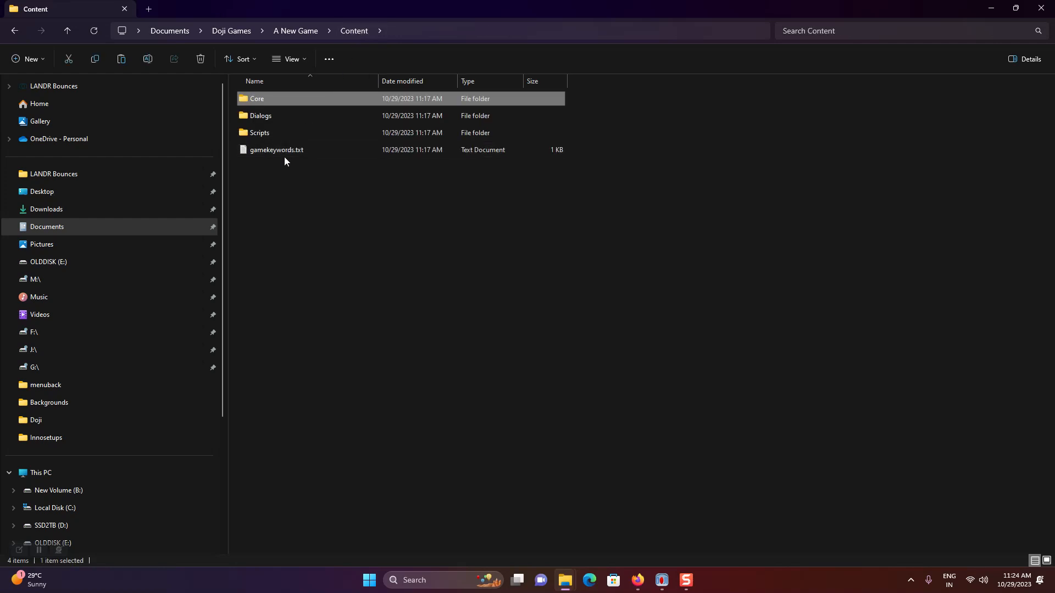
click(306, 36)
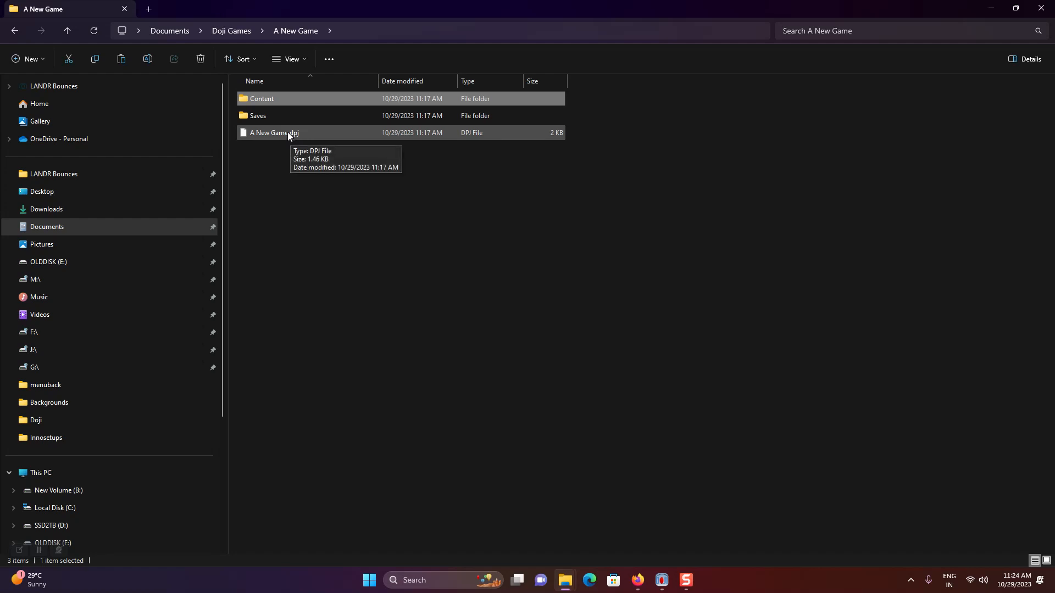
double_click(273, 101)
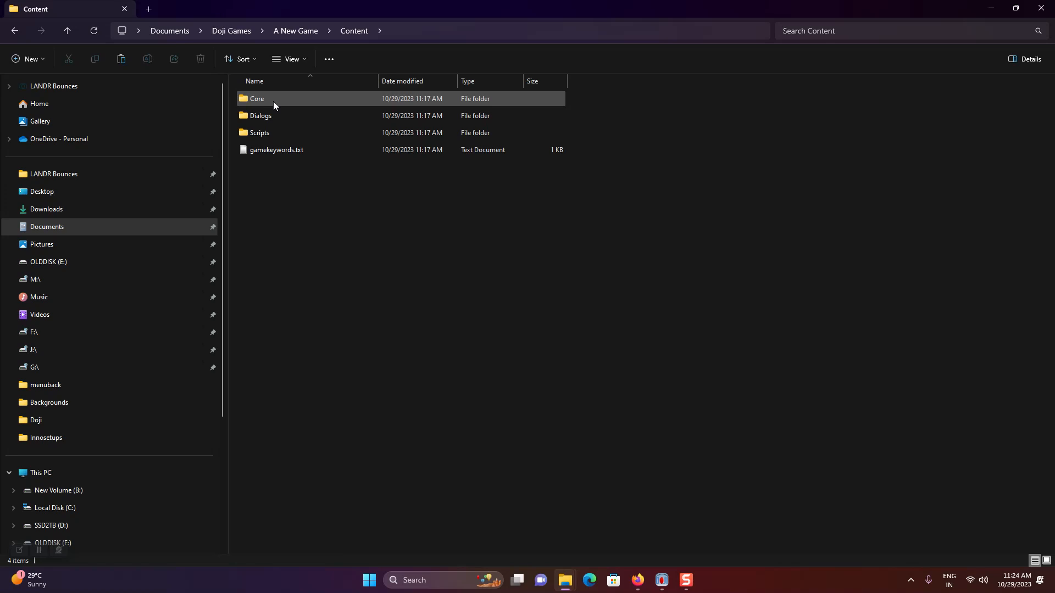
click(273, 101)
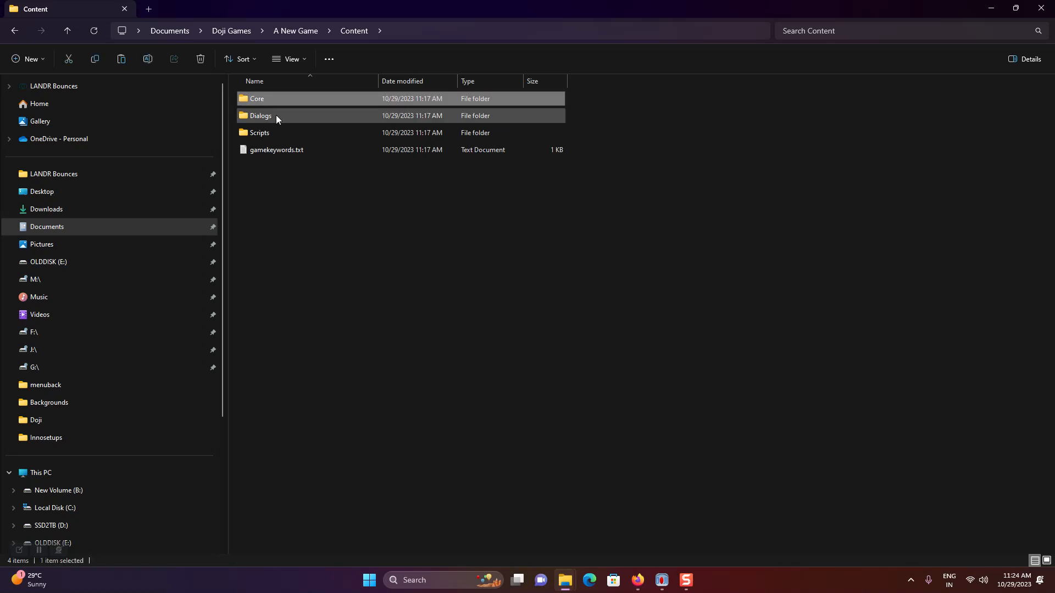
click(278, 132)
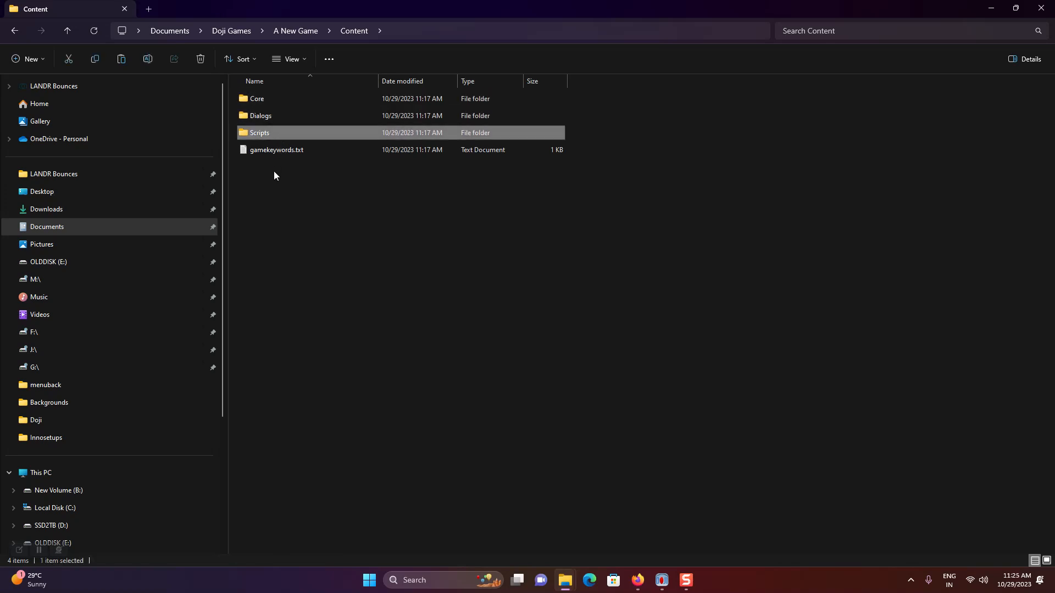
click(265, 119)
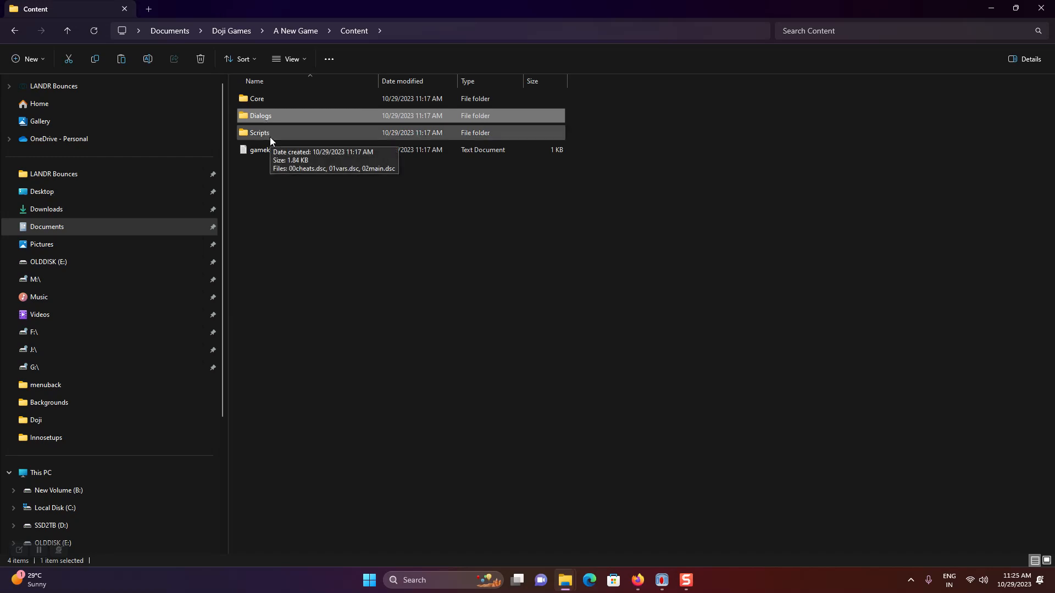
click(268, 118)
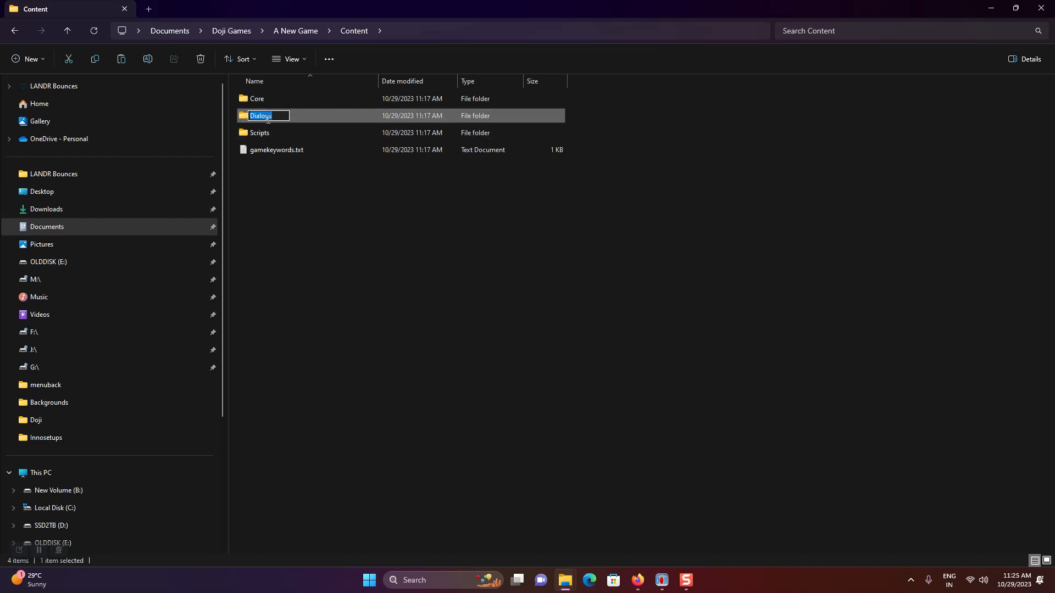
click(267, 137)
Open the Core folder and delete its Audio folder, keeping Audios and Images
double_click(261, 99)
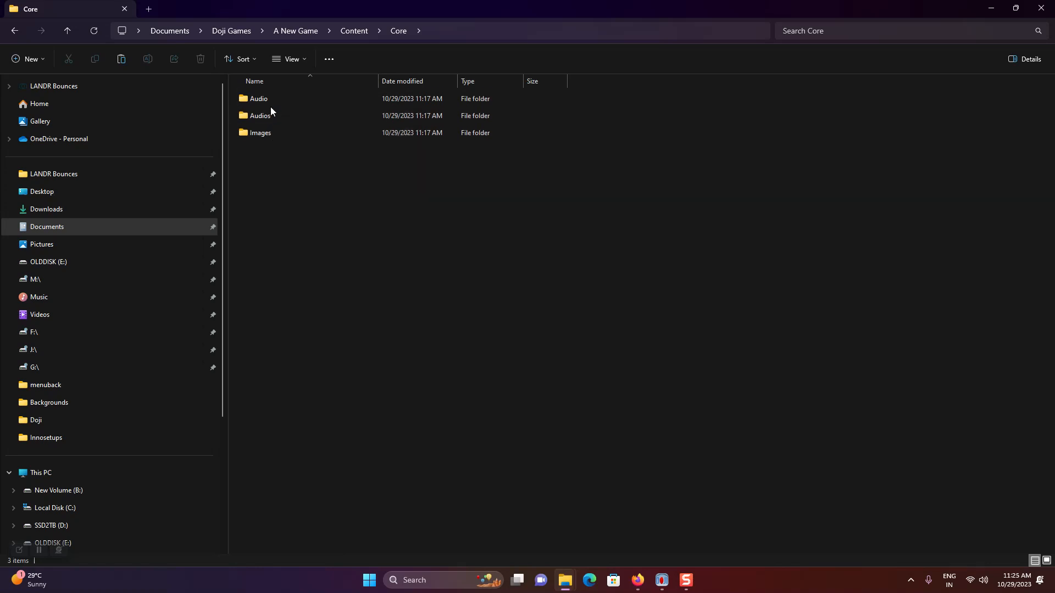
click(270, 105)
key(Delete)
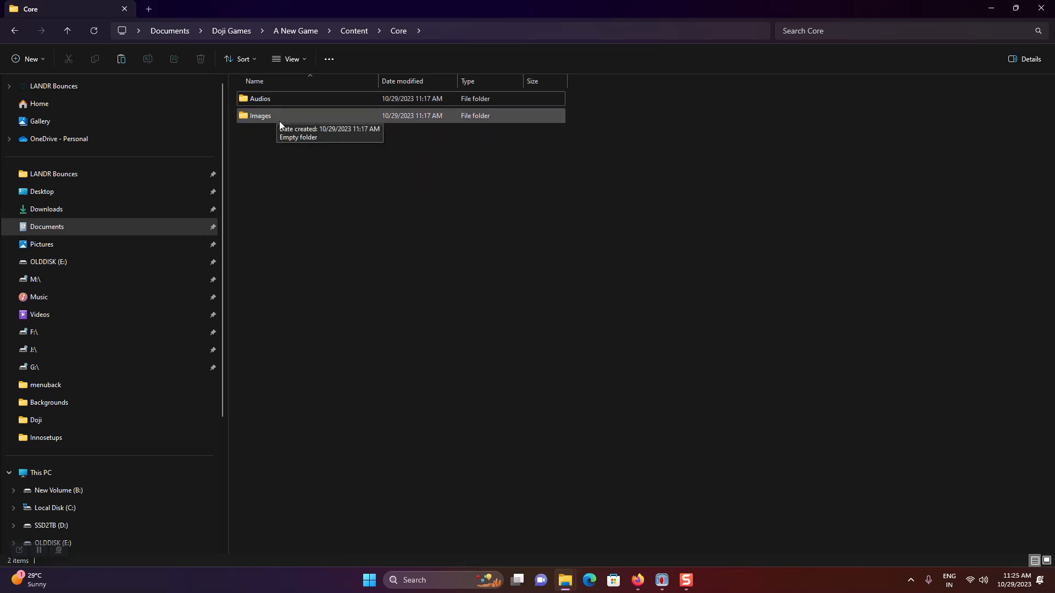
View the contents of Core's Images and Audios folders and open the Foregrounds image folder
double_click(273, 119)
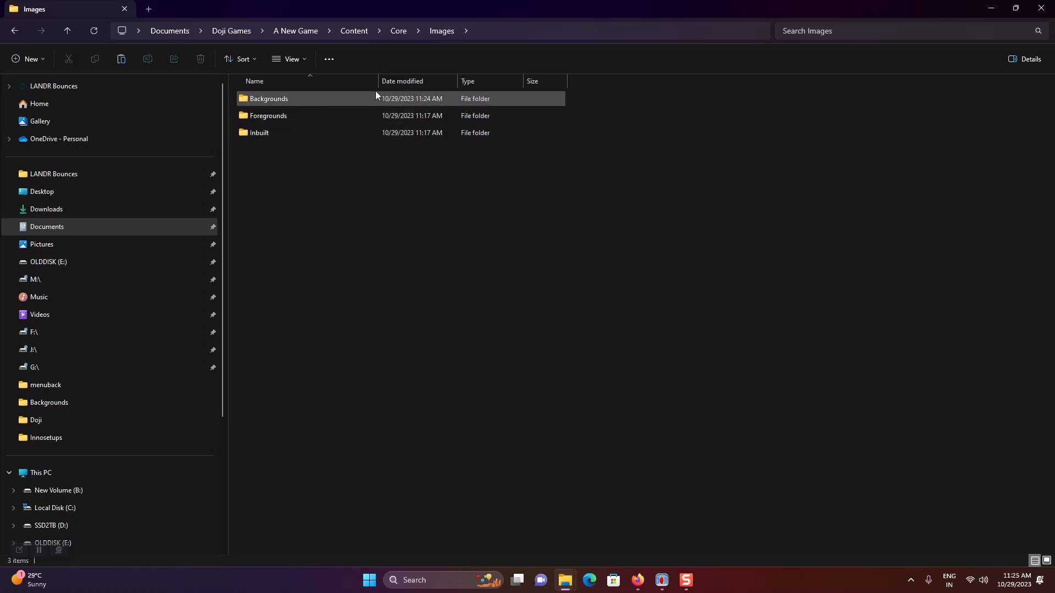
click(398, 31)
double_click(289, 102)
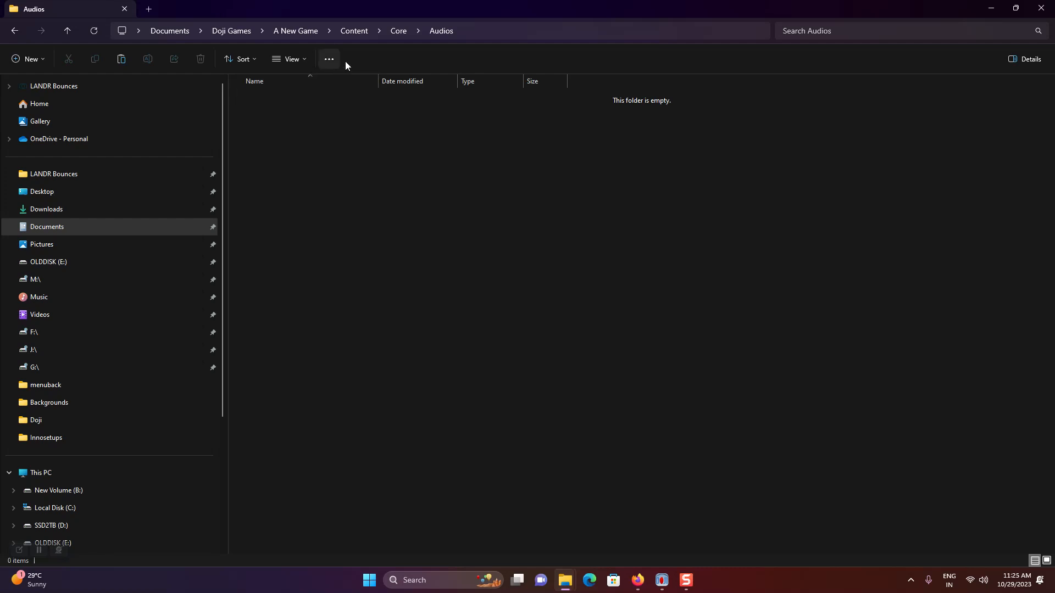
click(399, 30)
double_click(278, 114)
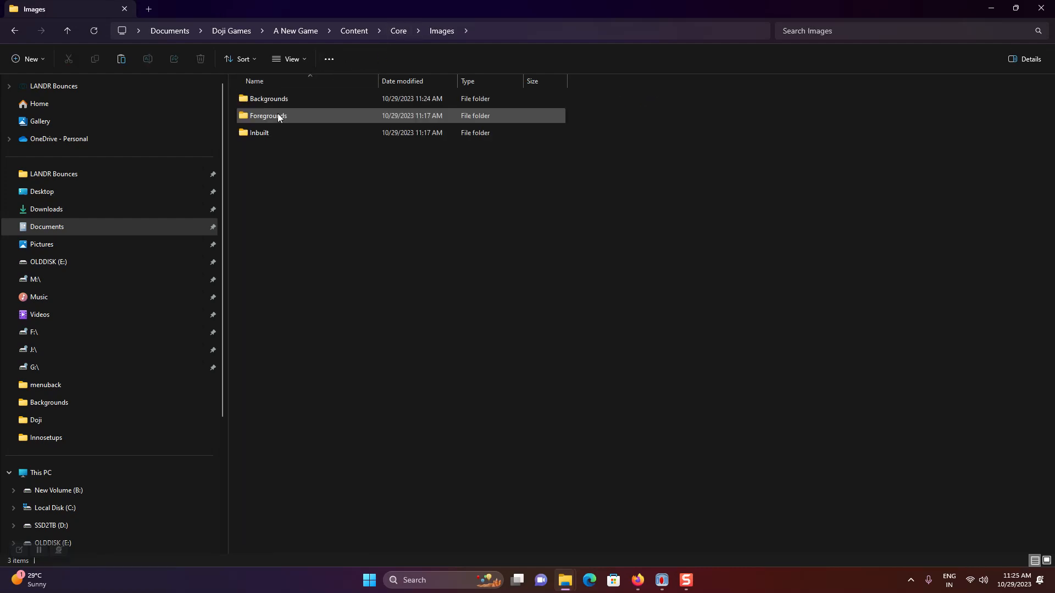
click(278, 115)
double_click(278, 116)
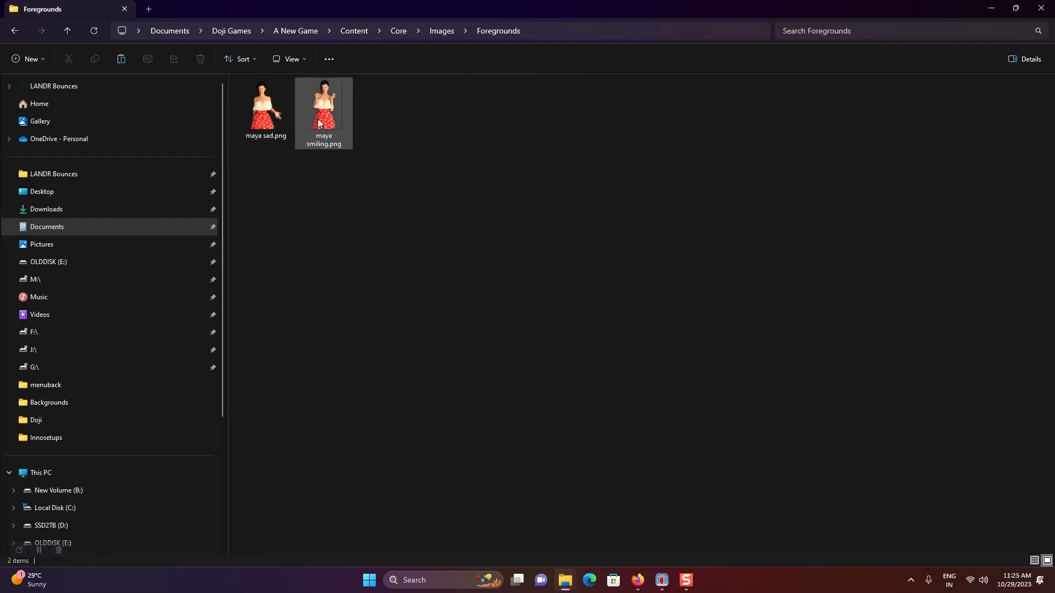
Open the transitionbg folder inside the Images folder's Backgrounds and inspect the transition images from black10.png to black100.png
click(444, 32)
double_click(288, 98)
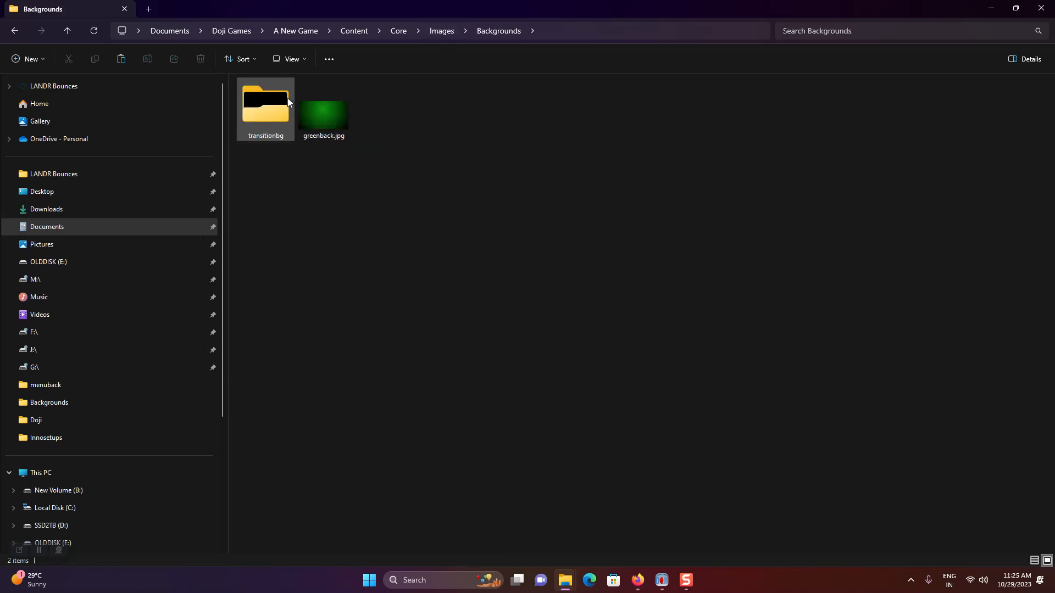
double_click(266, 130)
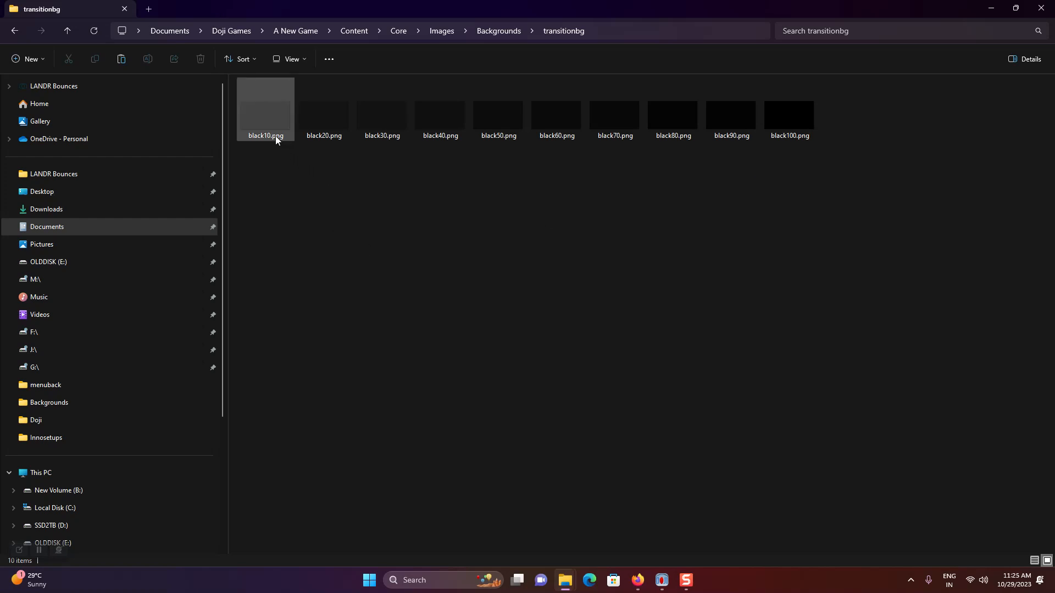
mouse_move(276, 134)
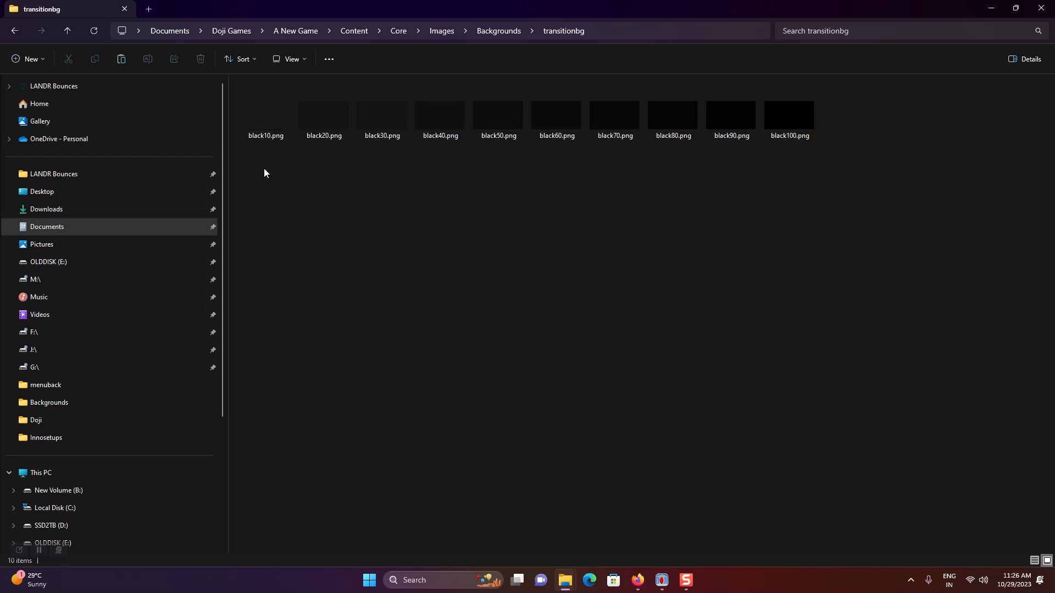
click(262, 129)
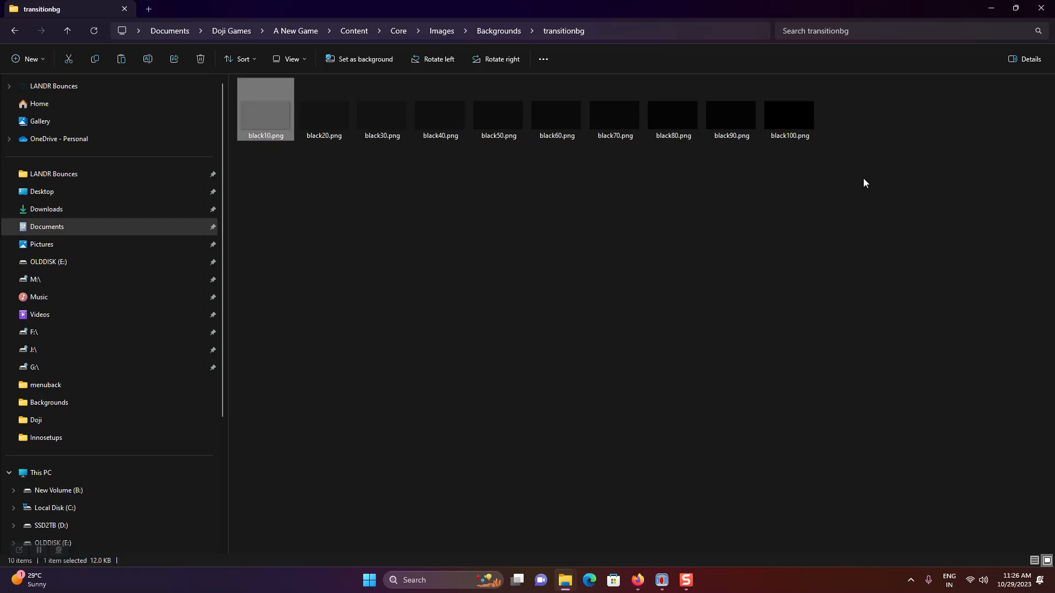
click(814, 135)
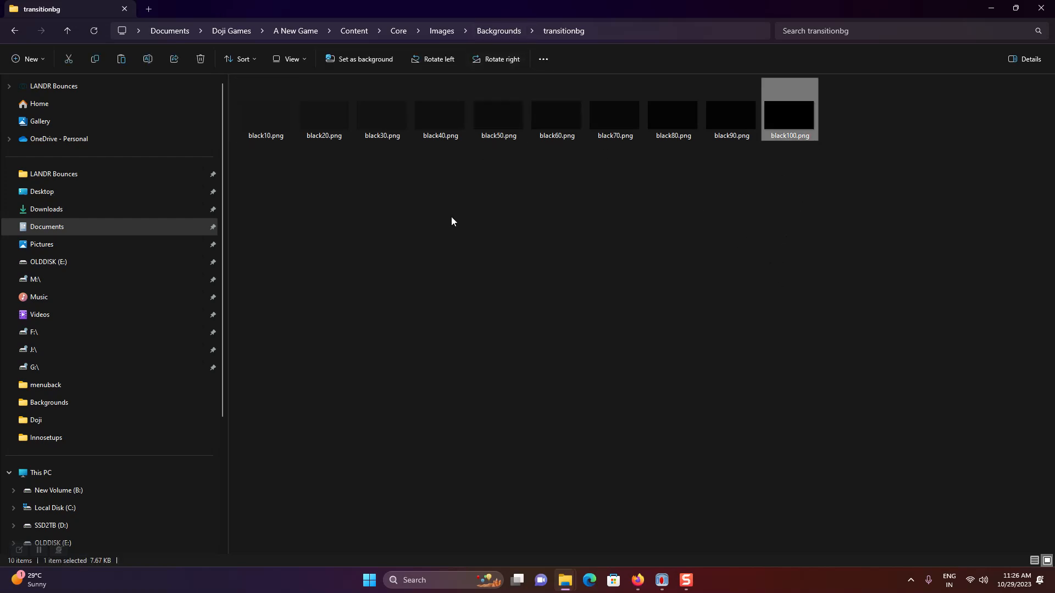
click(268, 141)
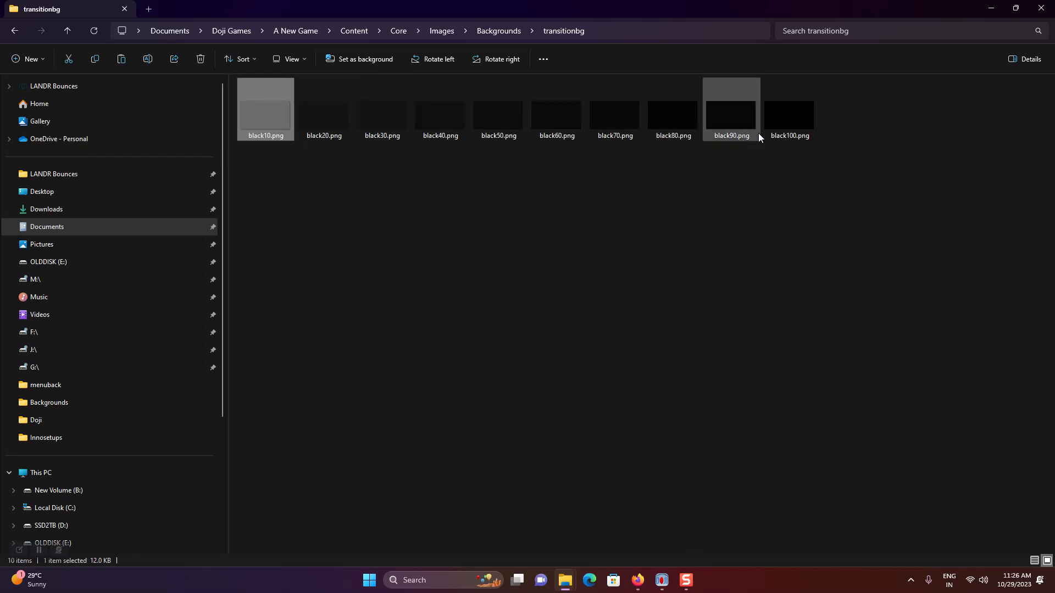
mouse_move(773, 132)
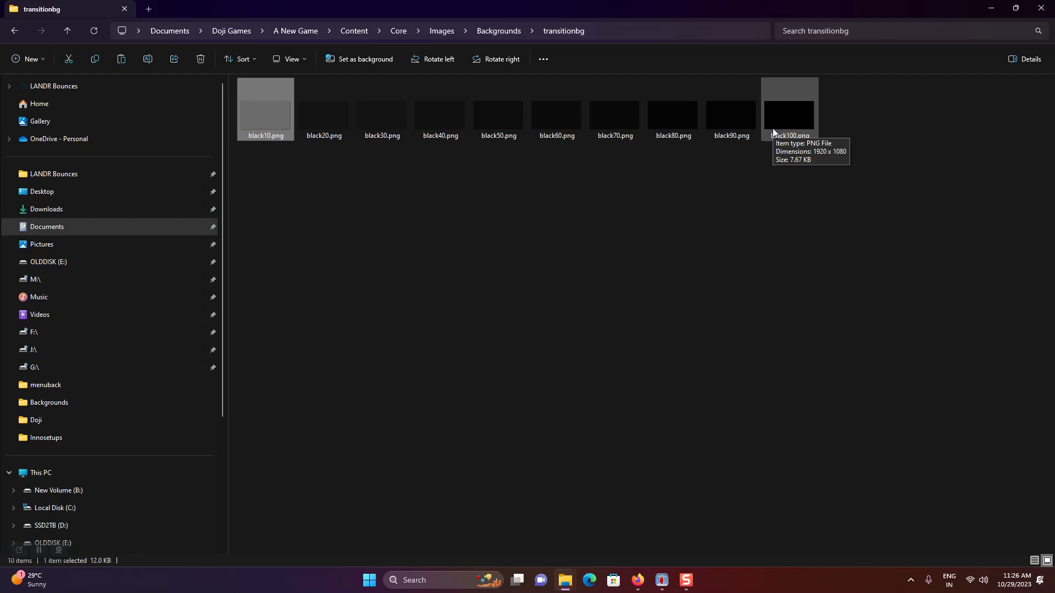
View the Backgrounds-01.arlib file in the VS ArtLibraries folder, then switch back to DojiCreator
click(497, 32)
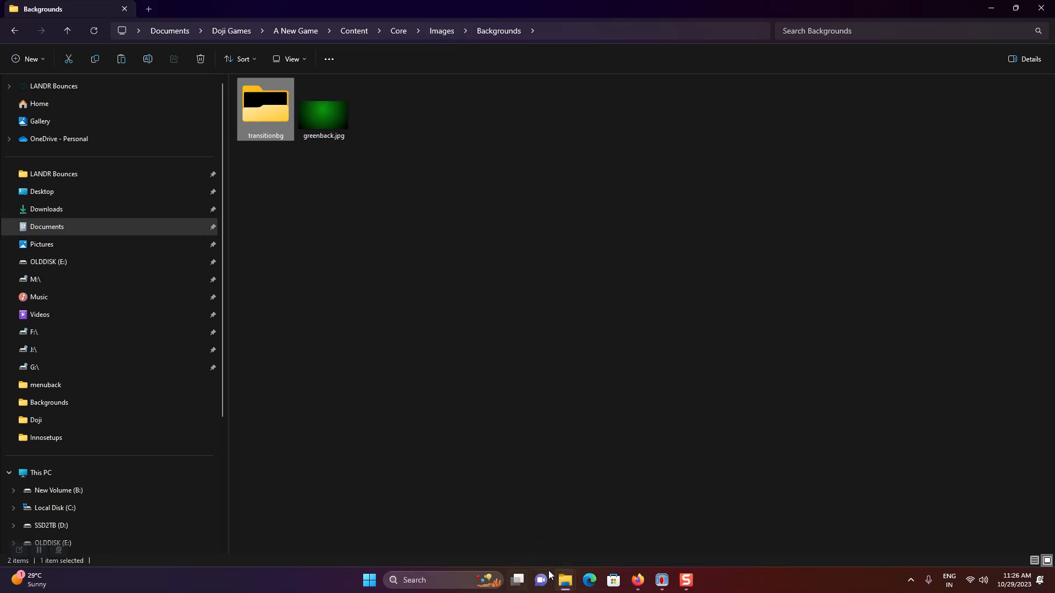
click(481, 540)
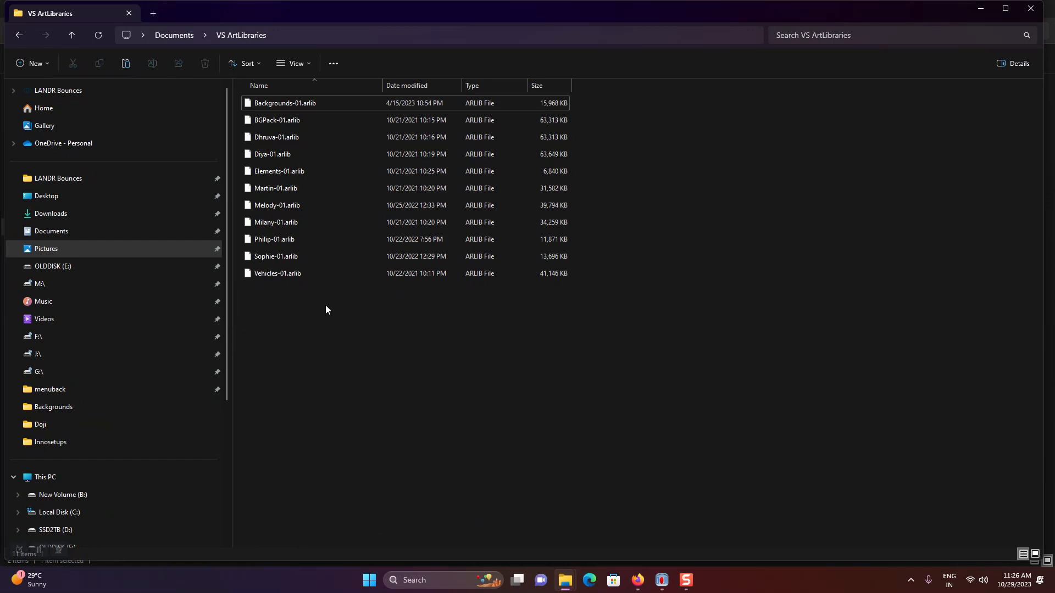
click(306, 104)
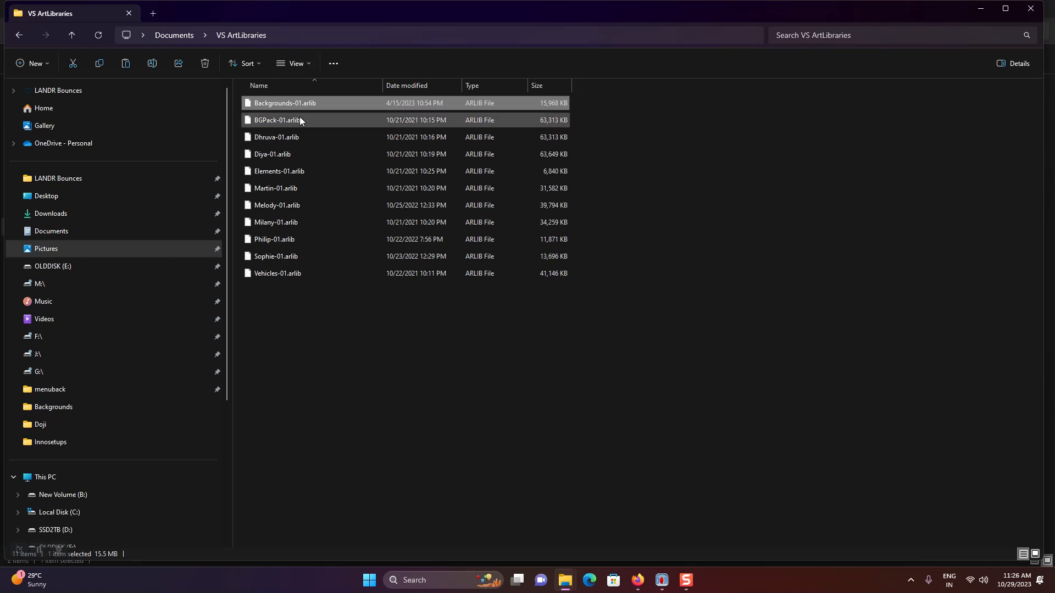
click(662, 587)
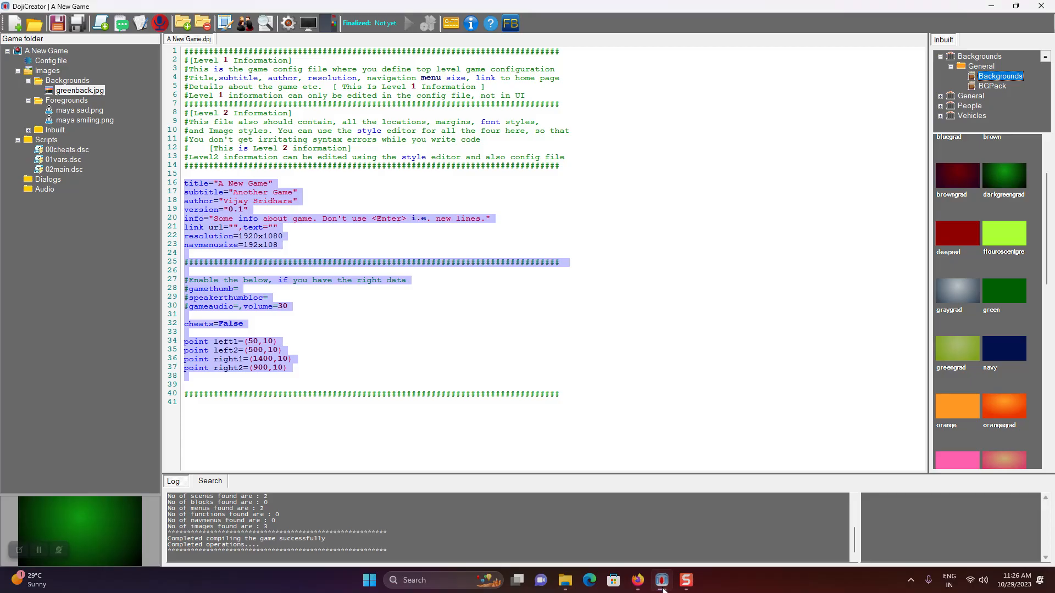